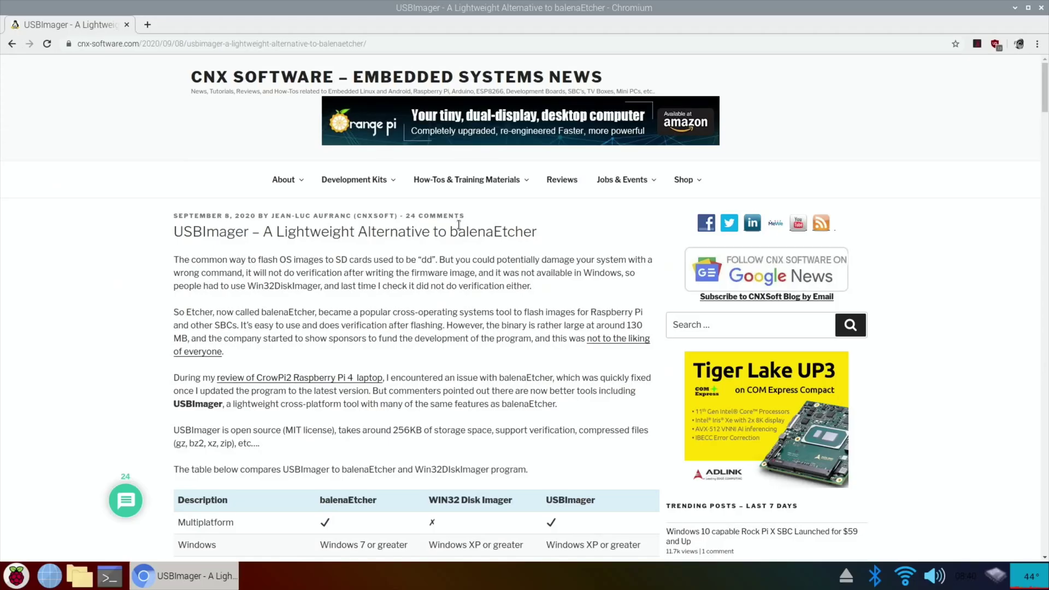
Download the RaspiOS GTK+ usbimager_1.0.5-armhf .deb from the GitLab usbimager project and keep it
scroll(459, 224, "down", 5)
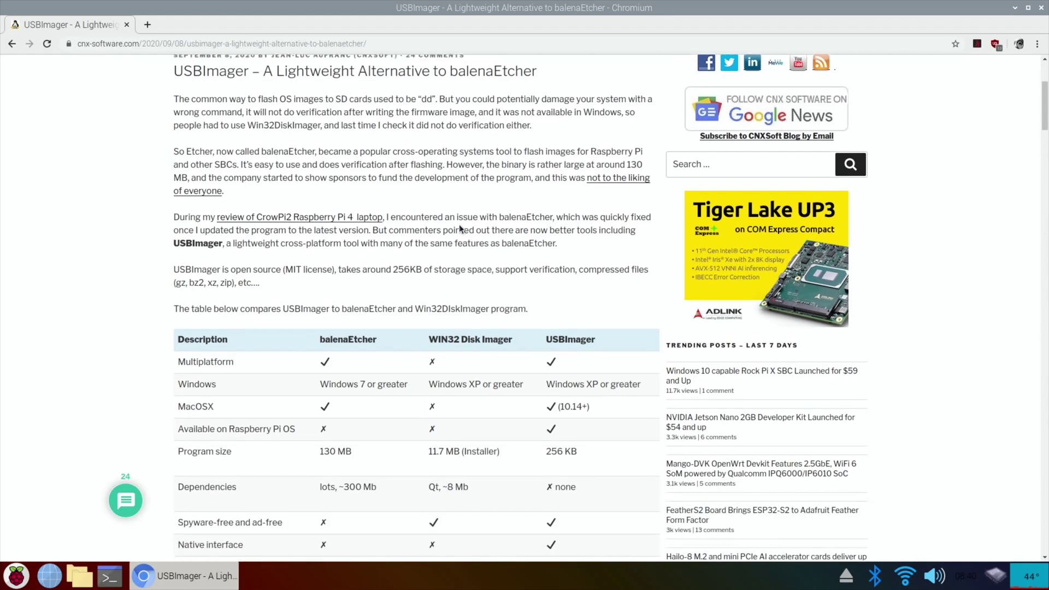
scroll(459, 224, "down", 2)
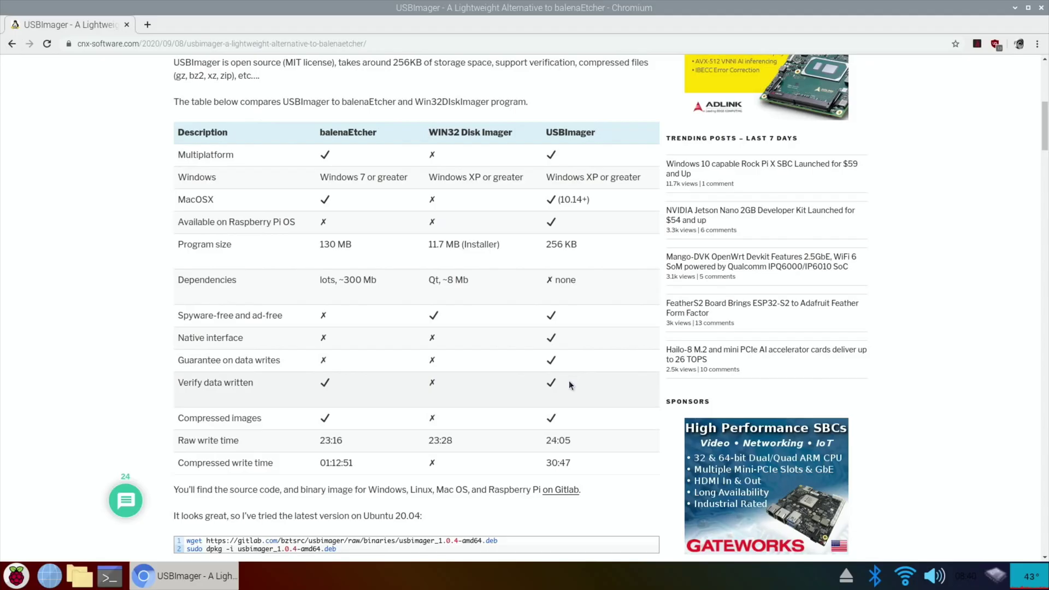
scroll(656, 431, "down", 3)
scroll(569, 380, "down", 5)
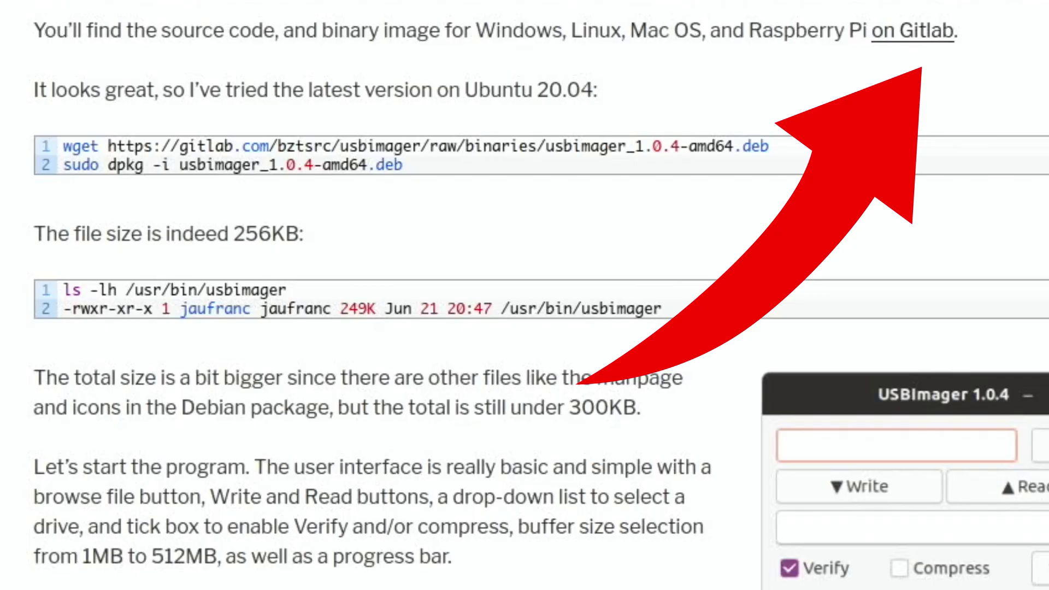
left_click(910, 35)
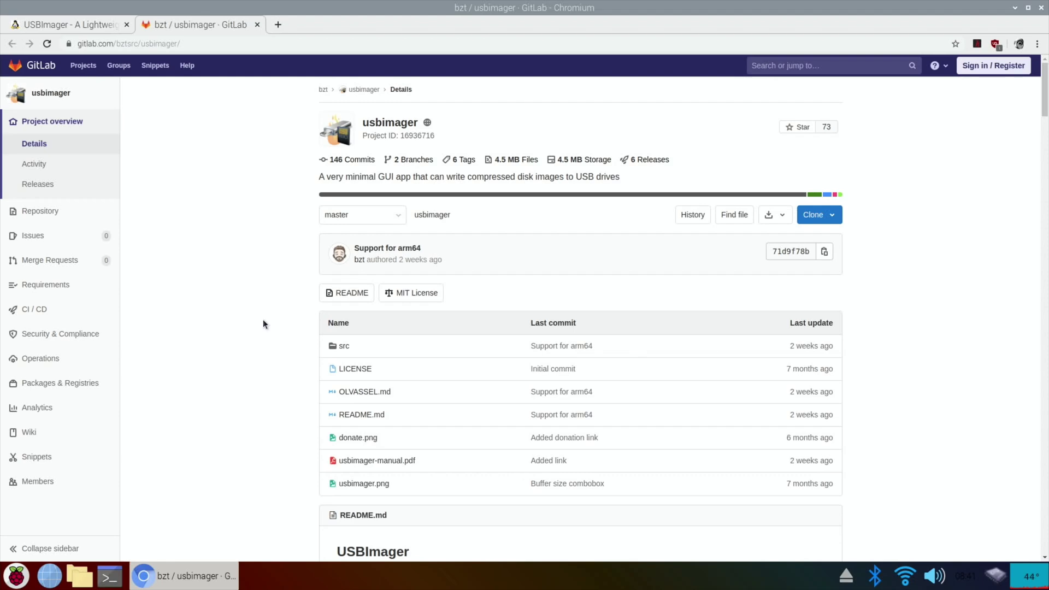
scroll(263, 324, "down", 7)
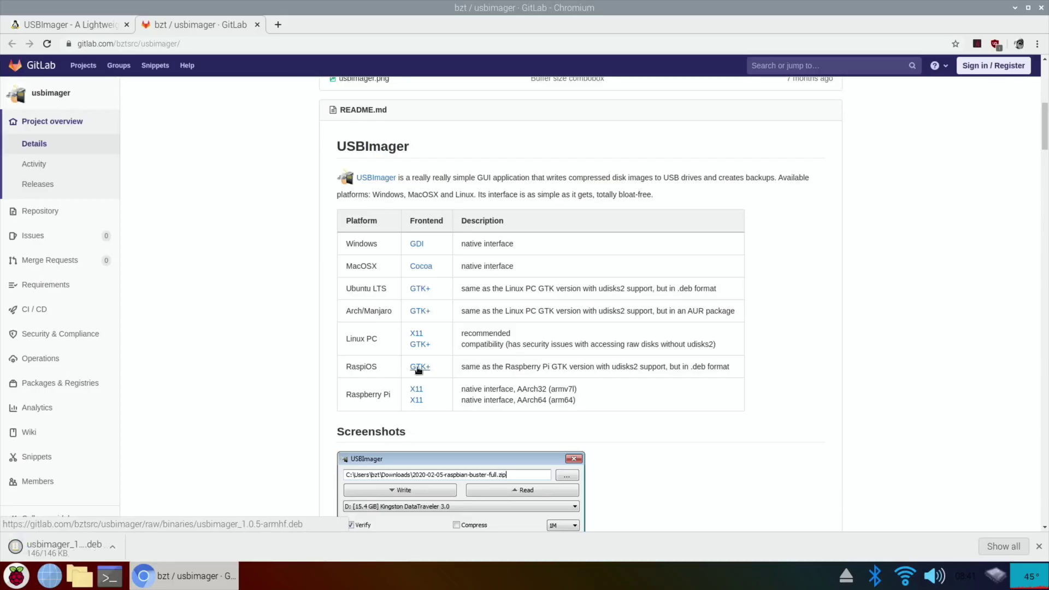
left_click(302, 224)
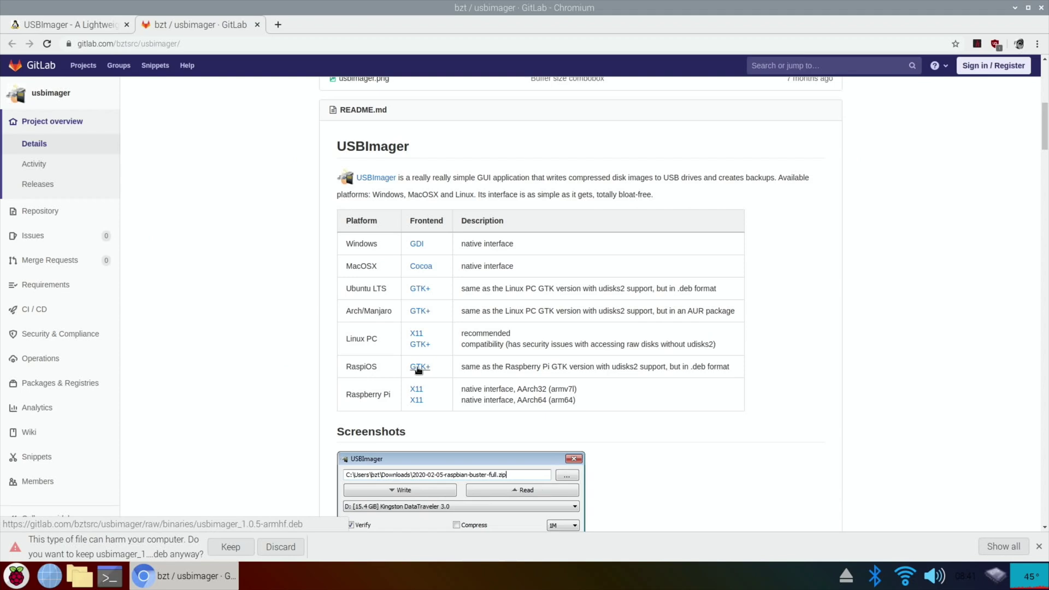
left_click(231, 549)
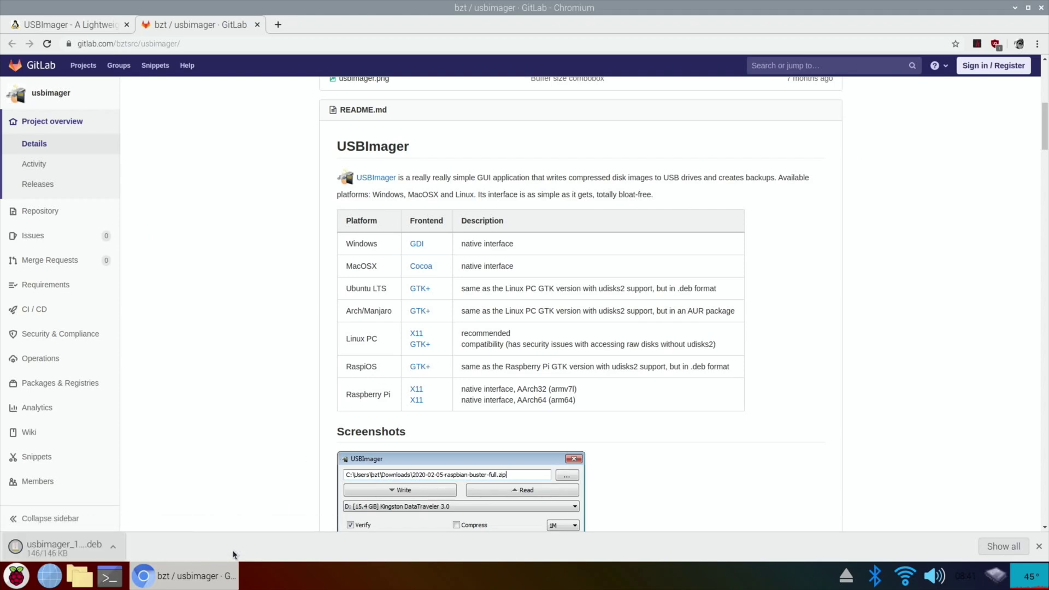
Install the downloaded USBImager .deb package, authorising with the account password
left_click(114, 550)
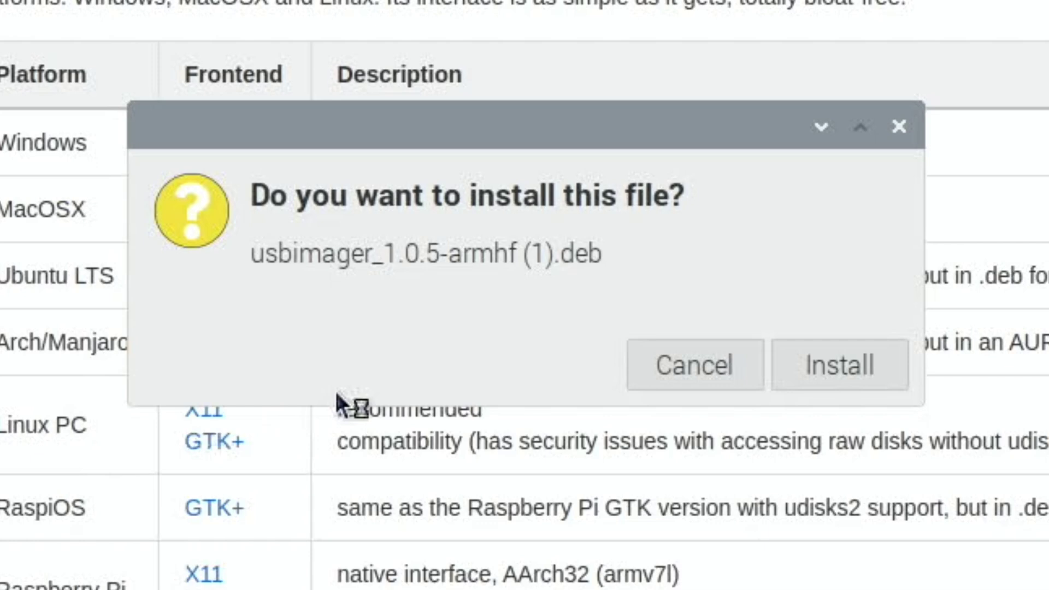
left_click(848, 374)
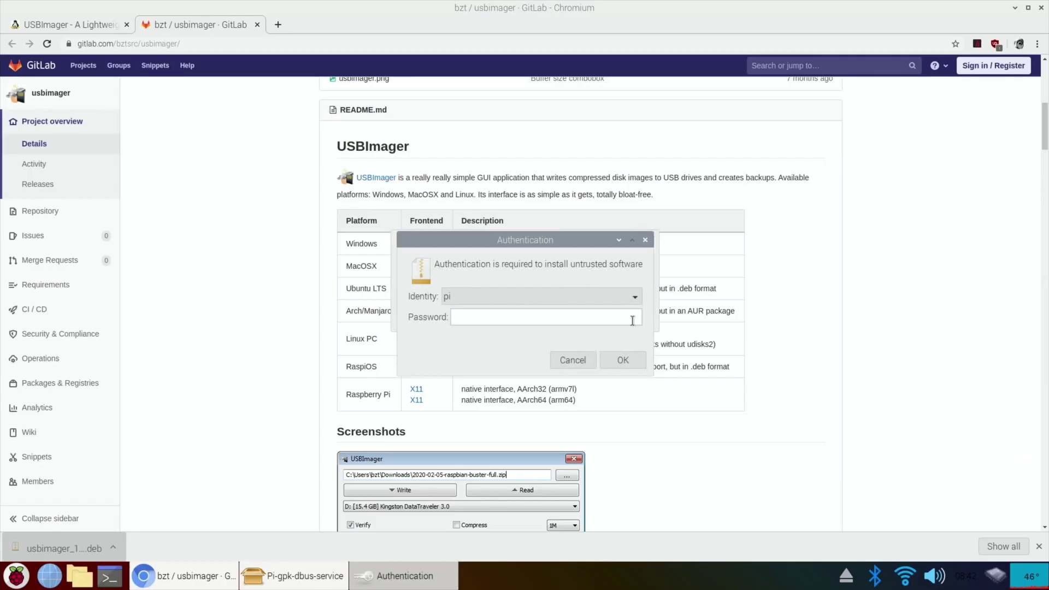
type("raspbe")
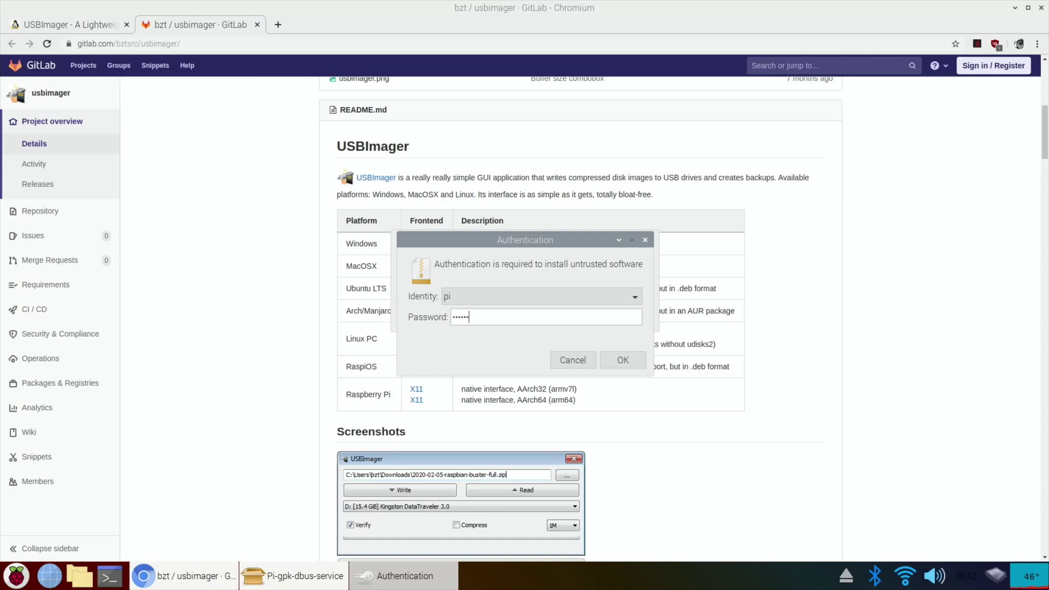
type("rry")
key("Return")
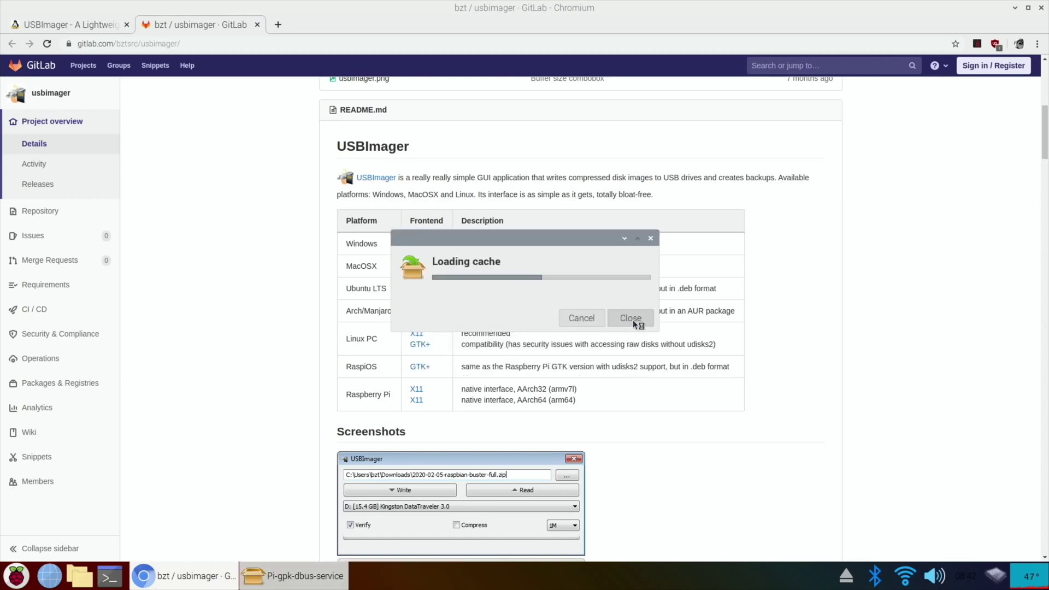
left_click(634, 323)
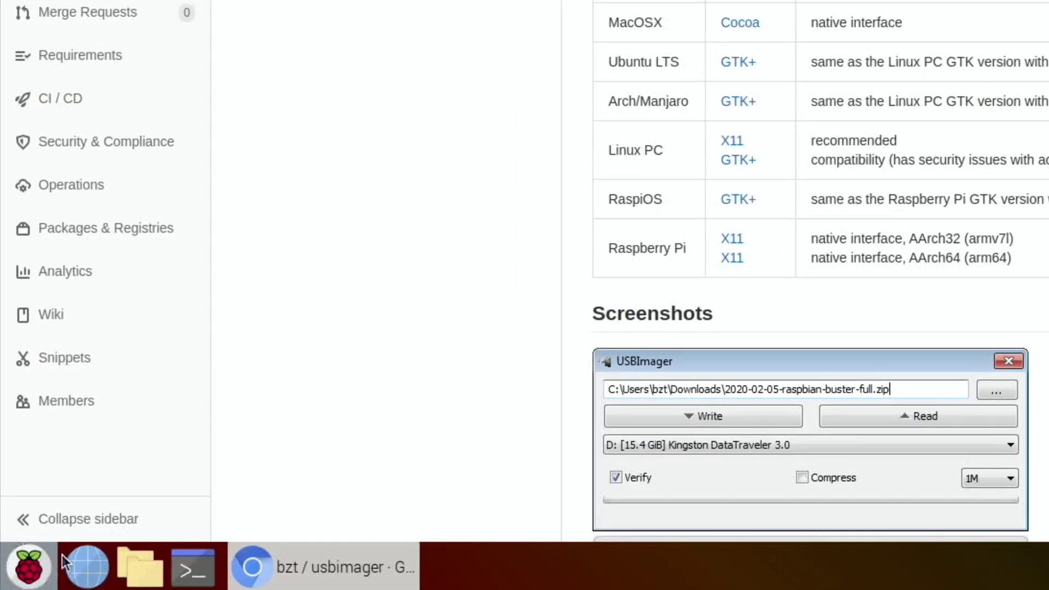
Launch USBImager from System Tools and centre its window on screen
left_click(21, 576)
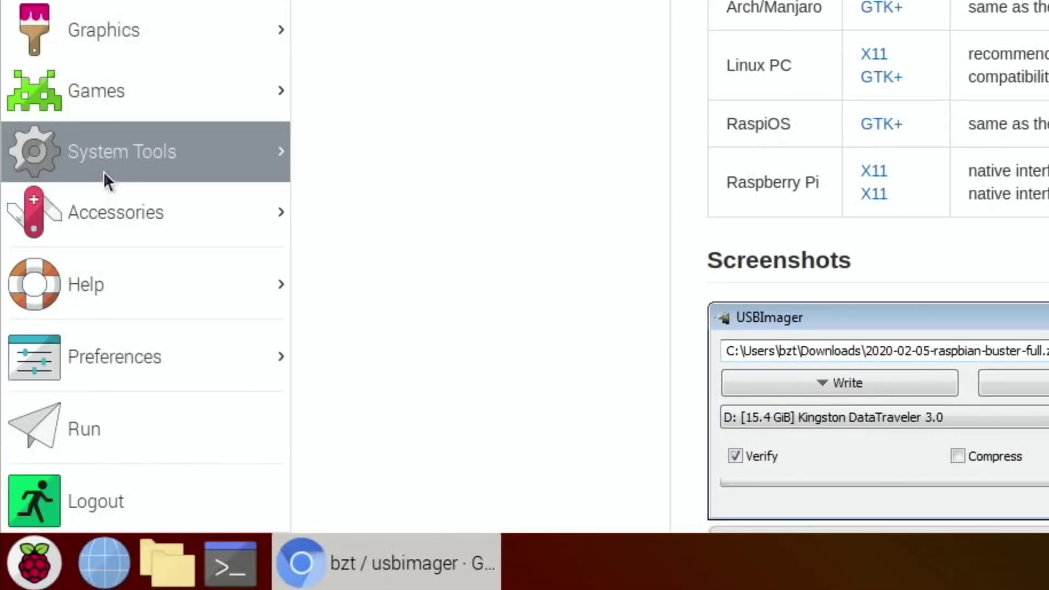
mouse_move(264, 149)
left_click(349, 274)
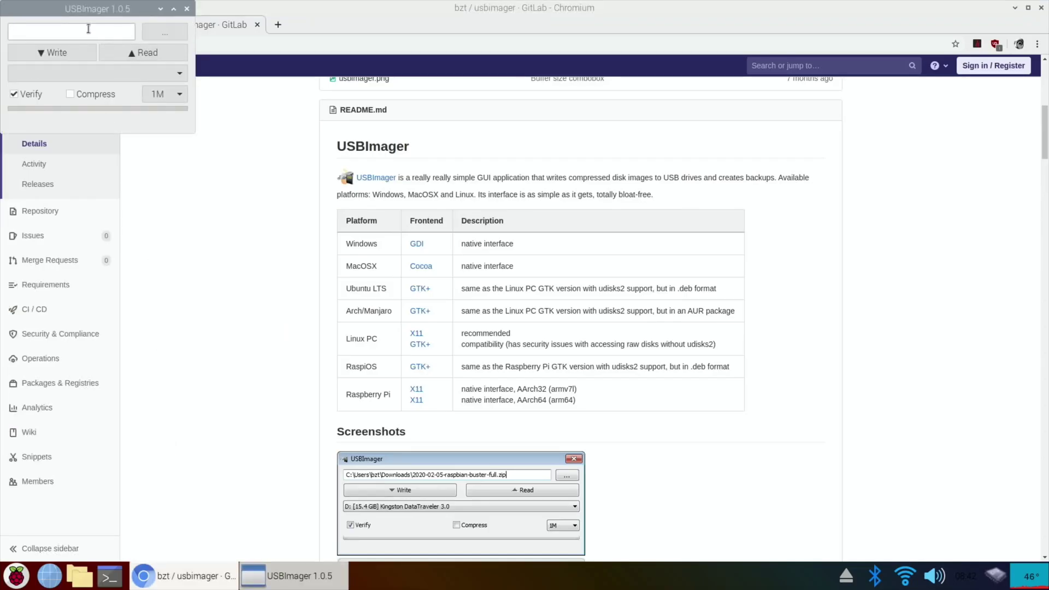
left_click_drag(79, 9, 506, 240)
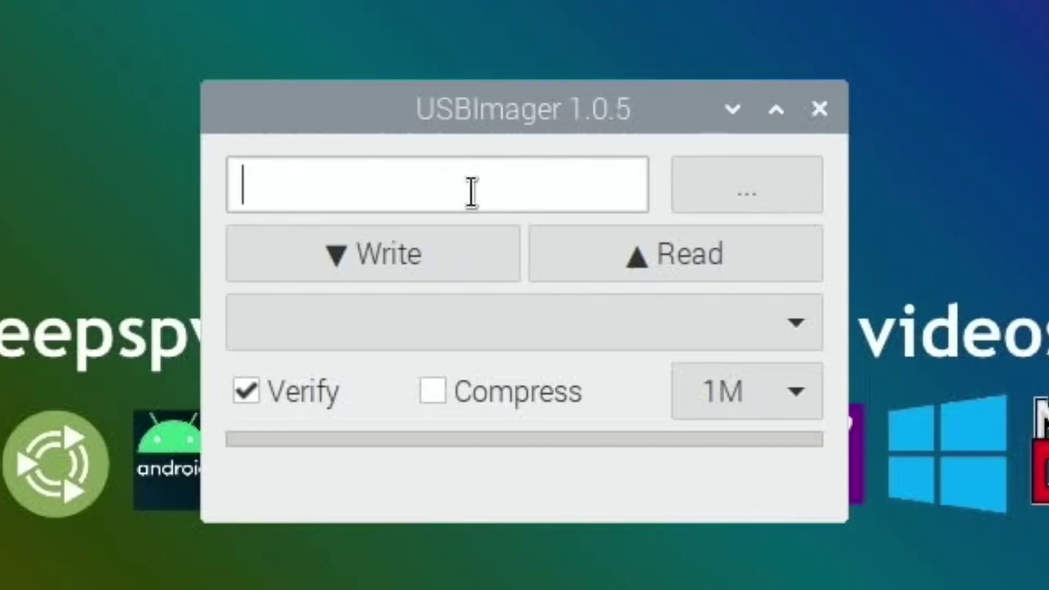
Choose 2020-05-27-raspios-buster-arm64.zip from Downloads as the source image
left_click(740, 196)
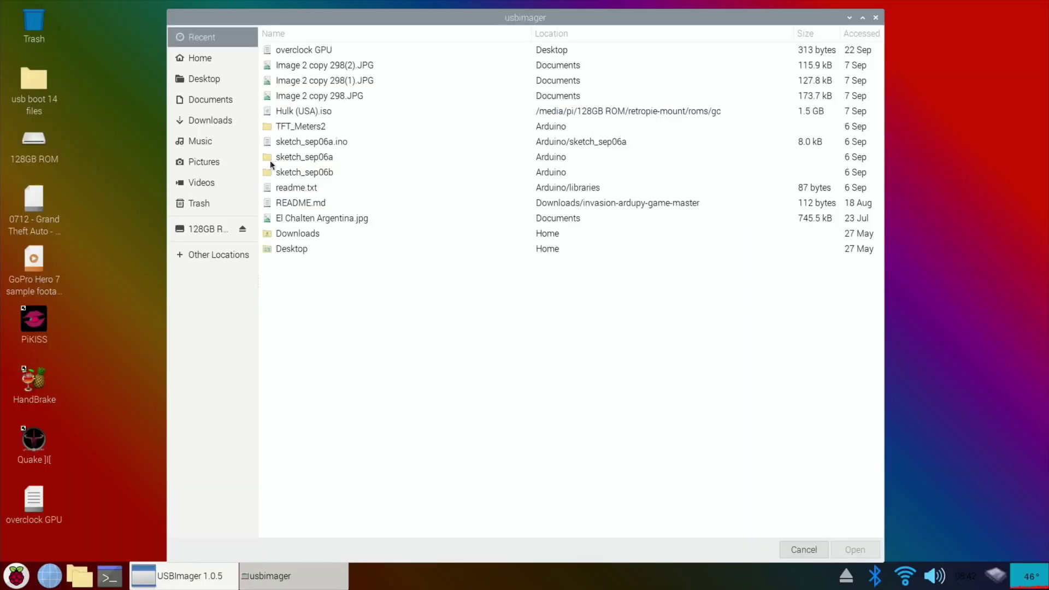
left_click(206, 120)
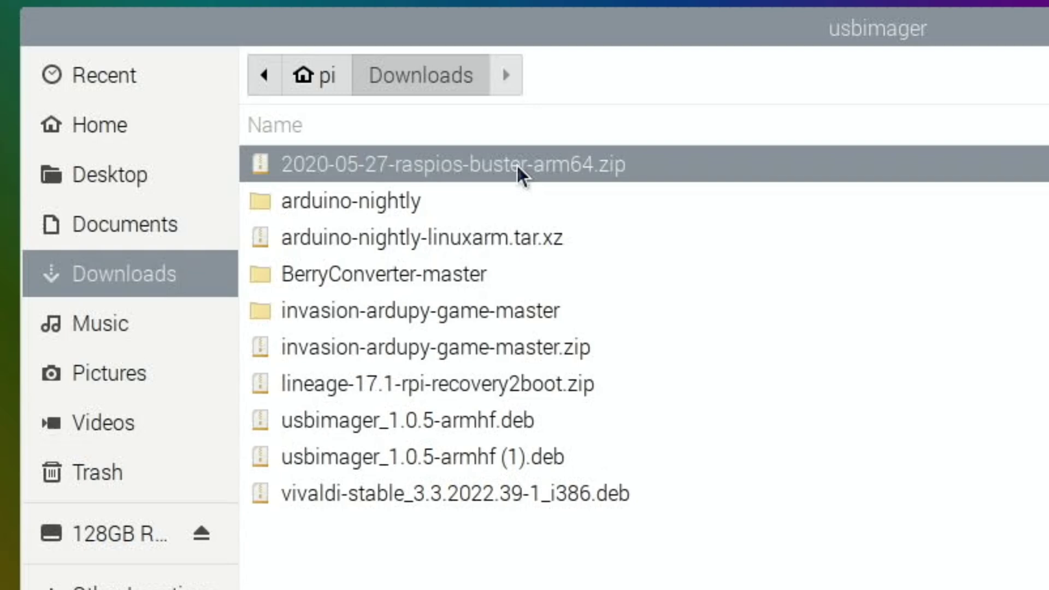
key("Return")
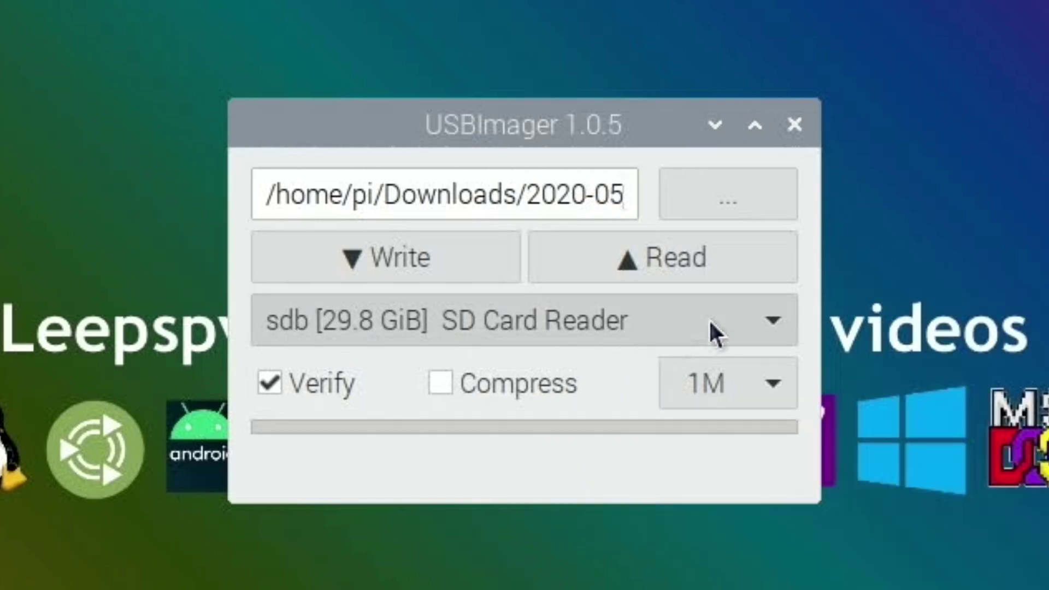
Target the 29.8 GiB sdb SD Card Reader and write the image, authorising with the password
left_click(710, 324)
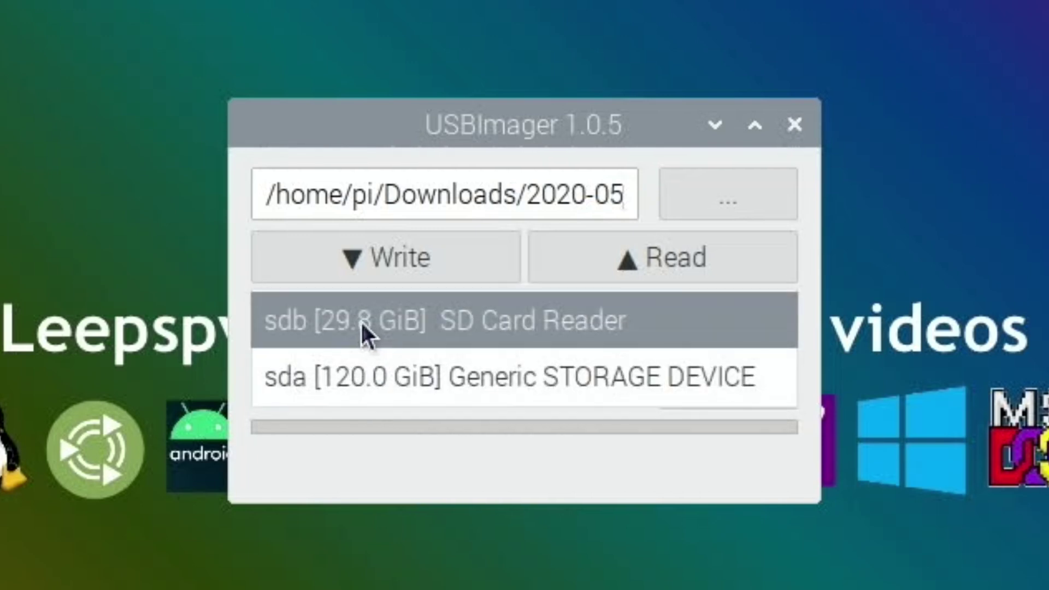
left_click(361, 321)
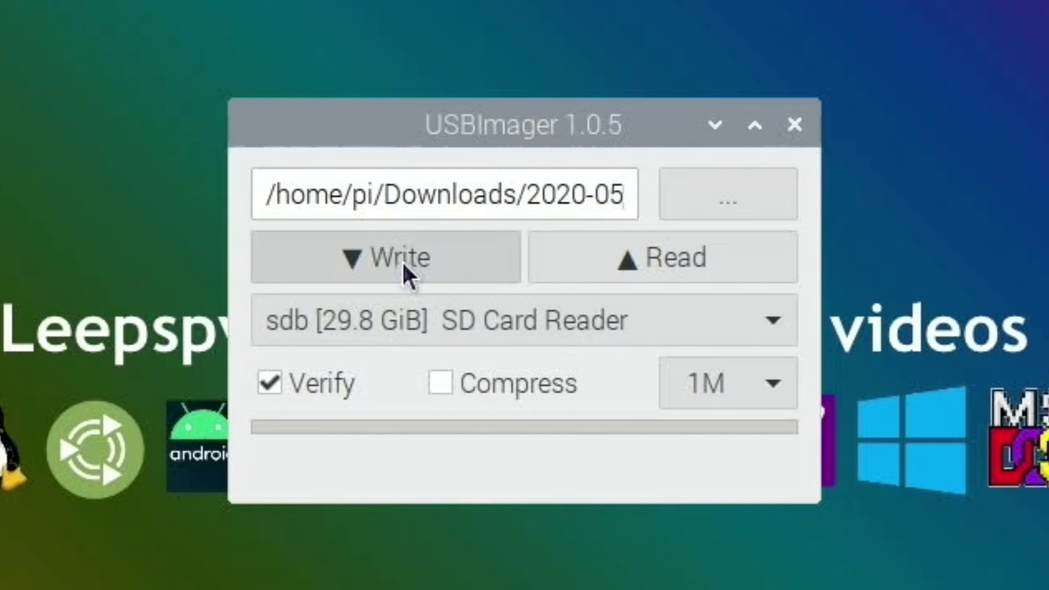
left_click(374, 261)
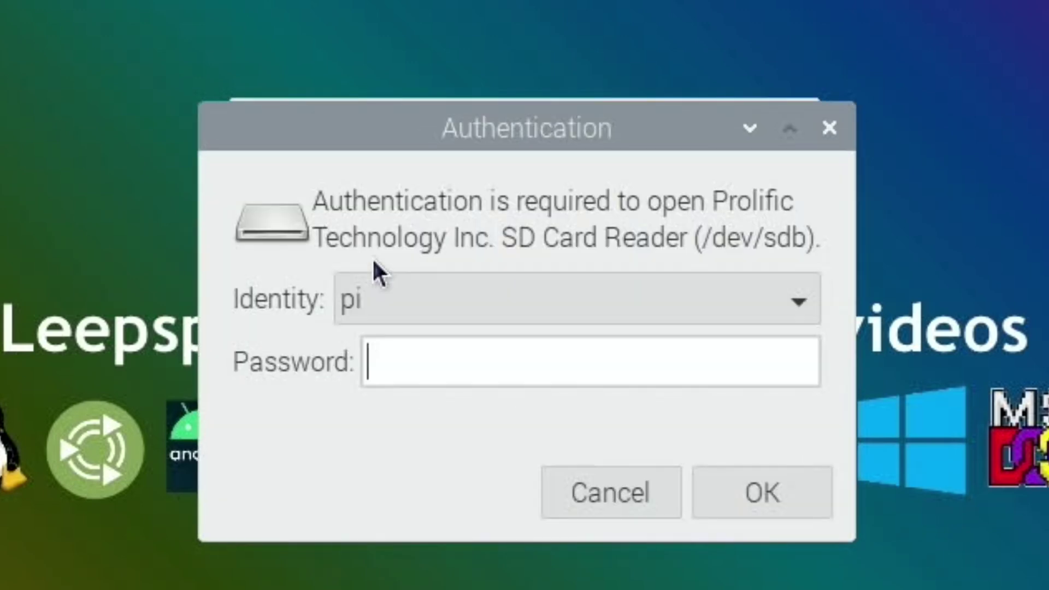
type("raspberry")
key("Return")
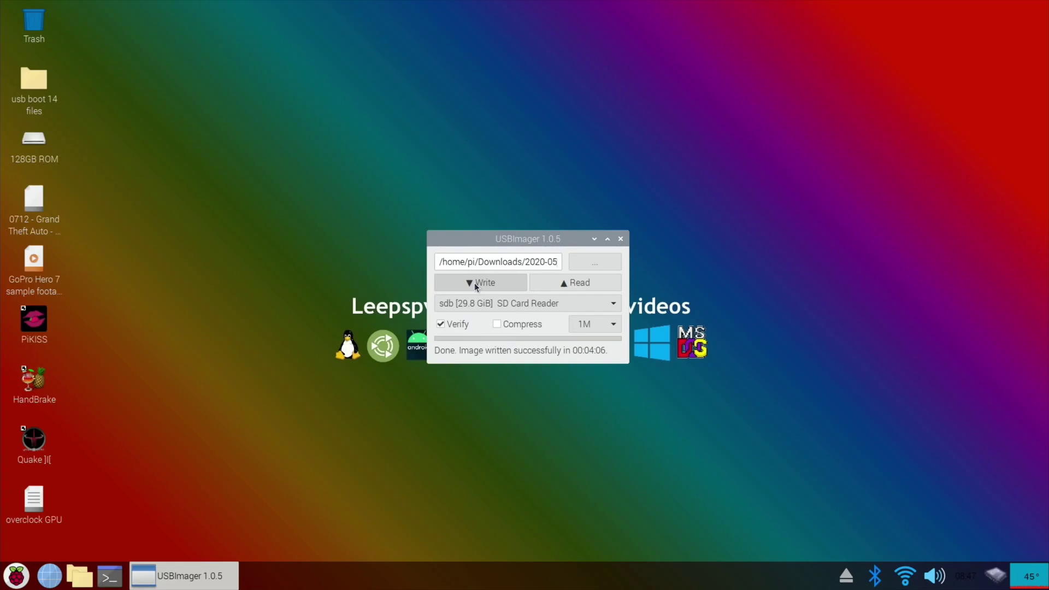
Close USBImager, bring up the Logout shutdown options, and dismiss the Seagate exFAT mount error
left_click(620, 240)
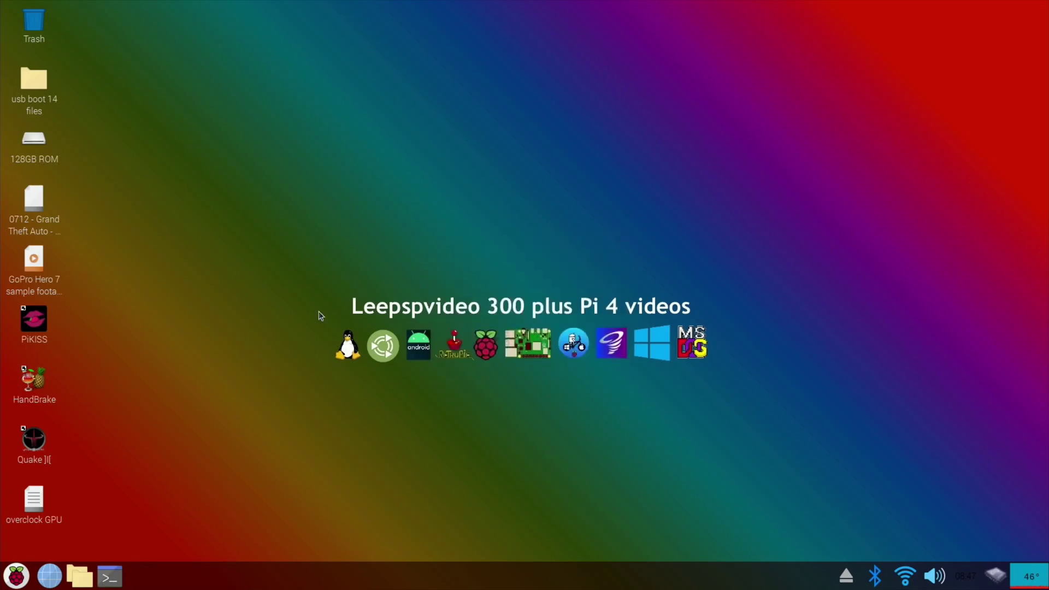
left_click(17, 576)
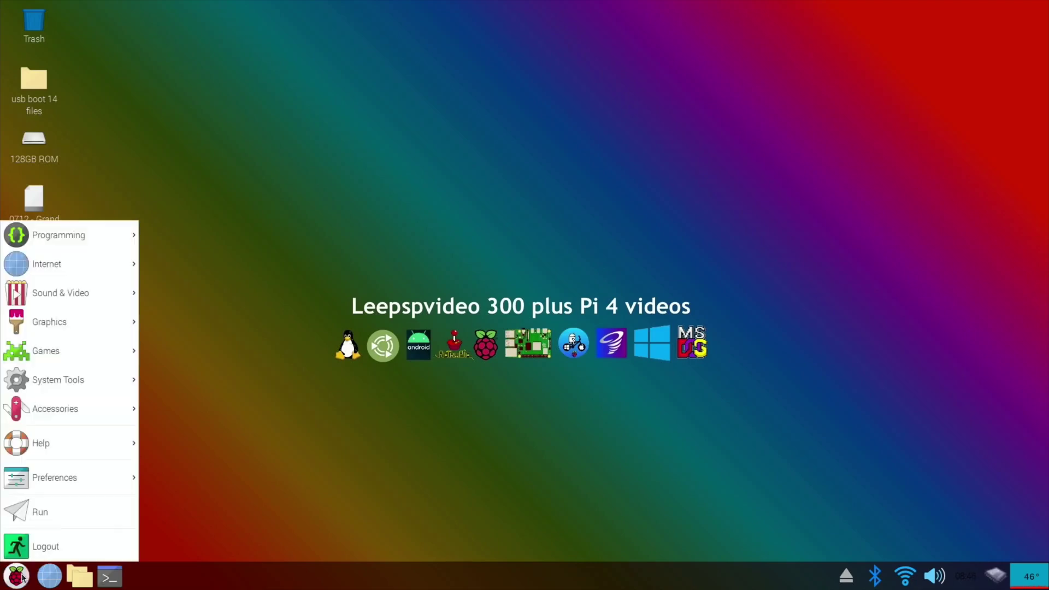
left_click(38, 544)
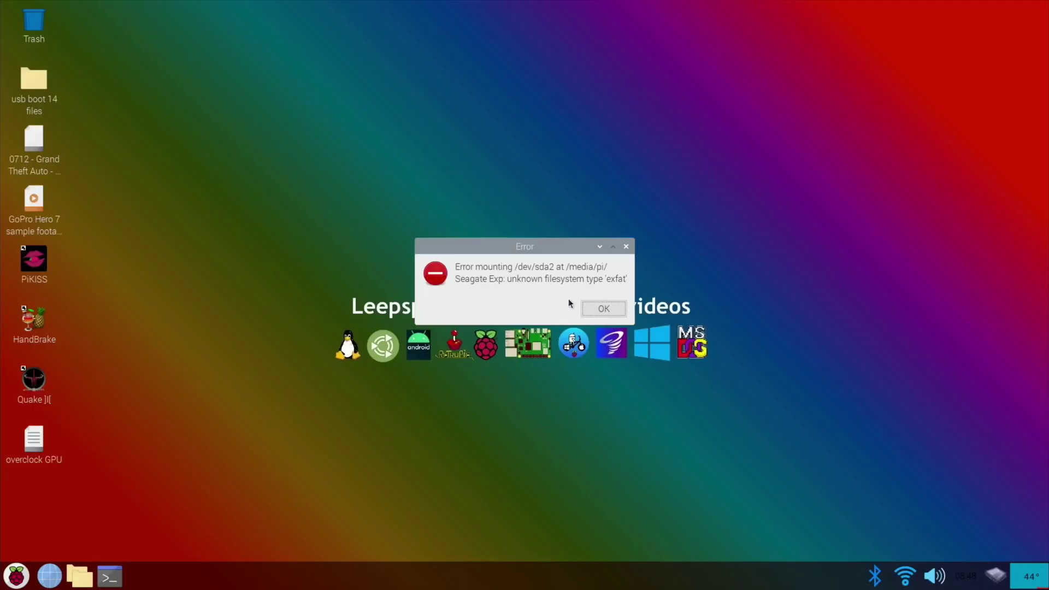
left_click(601, 307)
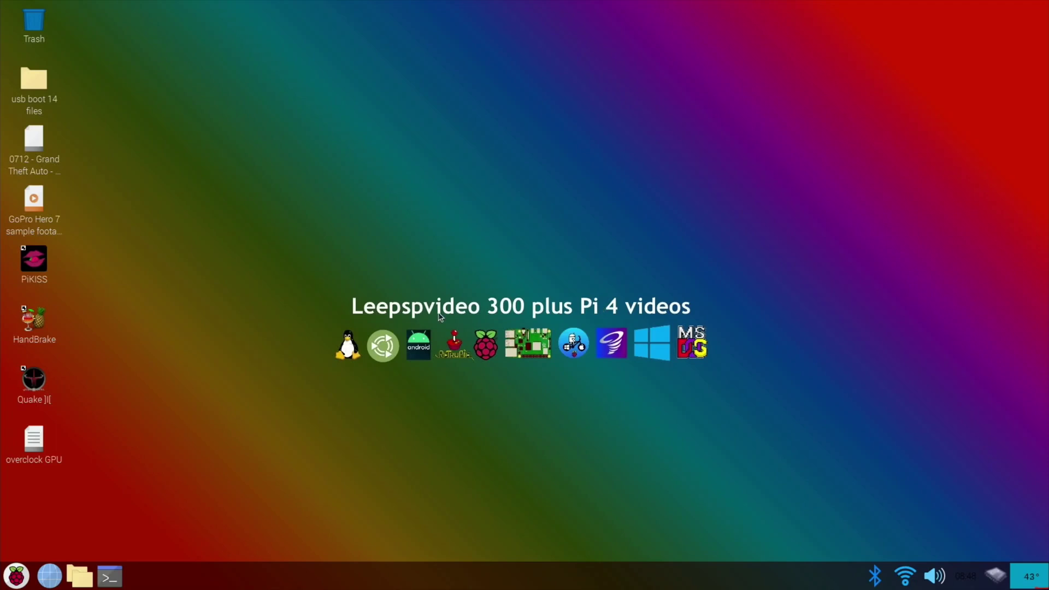
Open the Seagate Exp drive in File Manager and centre the window to review its folders
left_click(17, 576)
left_click(17, 577)
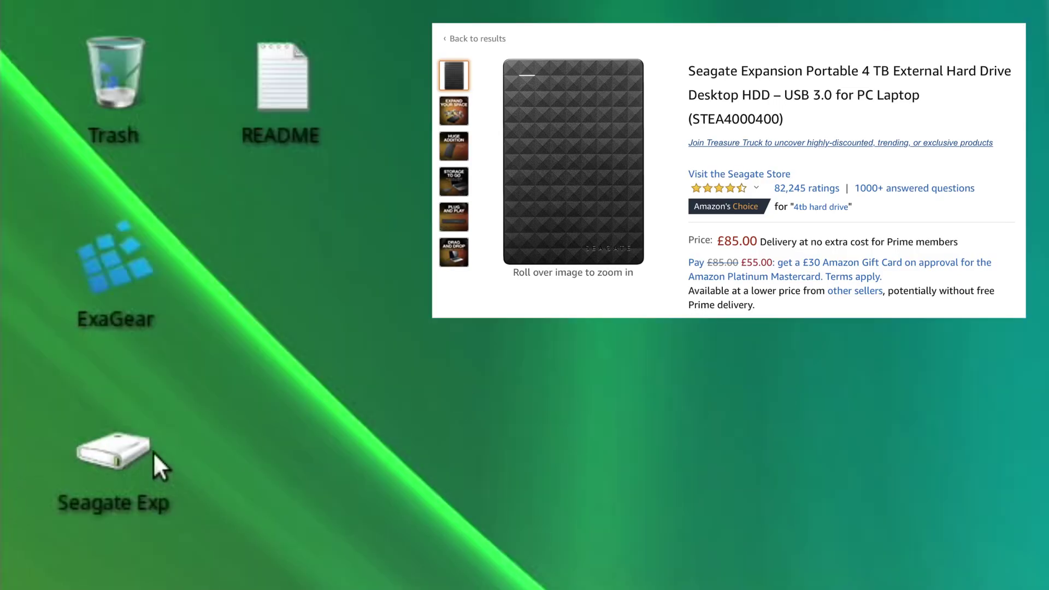
double_click(136, 453)
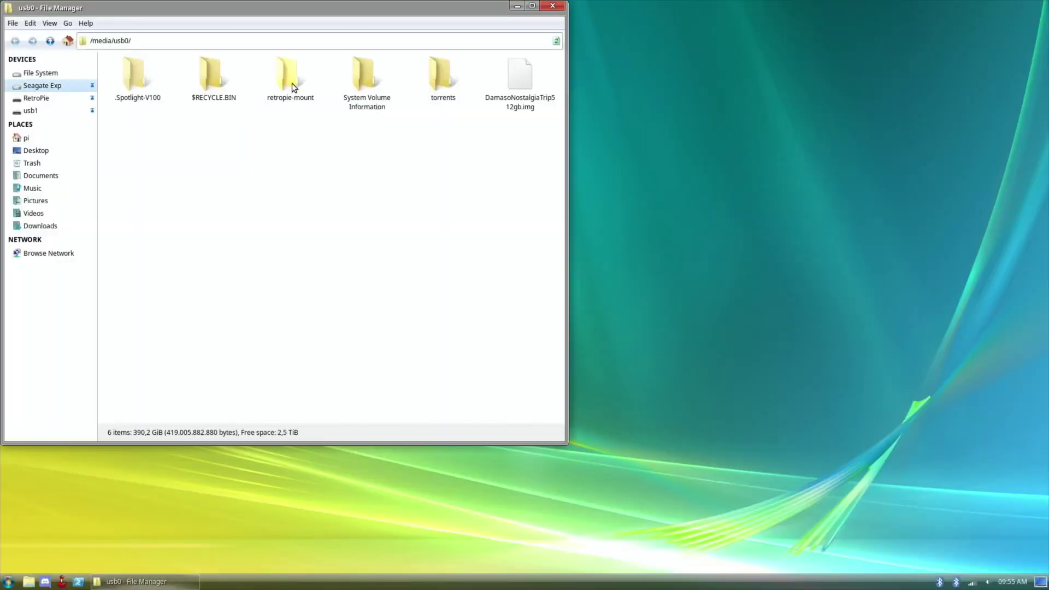
left_click_drag(277, 9, 398, 107)
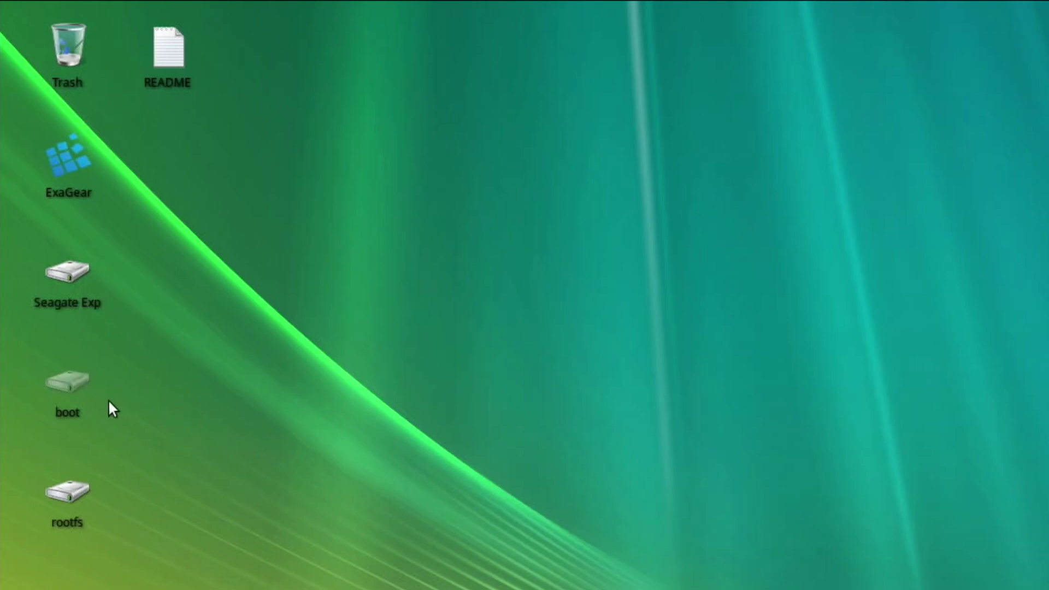
Glance at the boot partition, then open the rootfs partition in a centred window
double_click(77, 381)
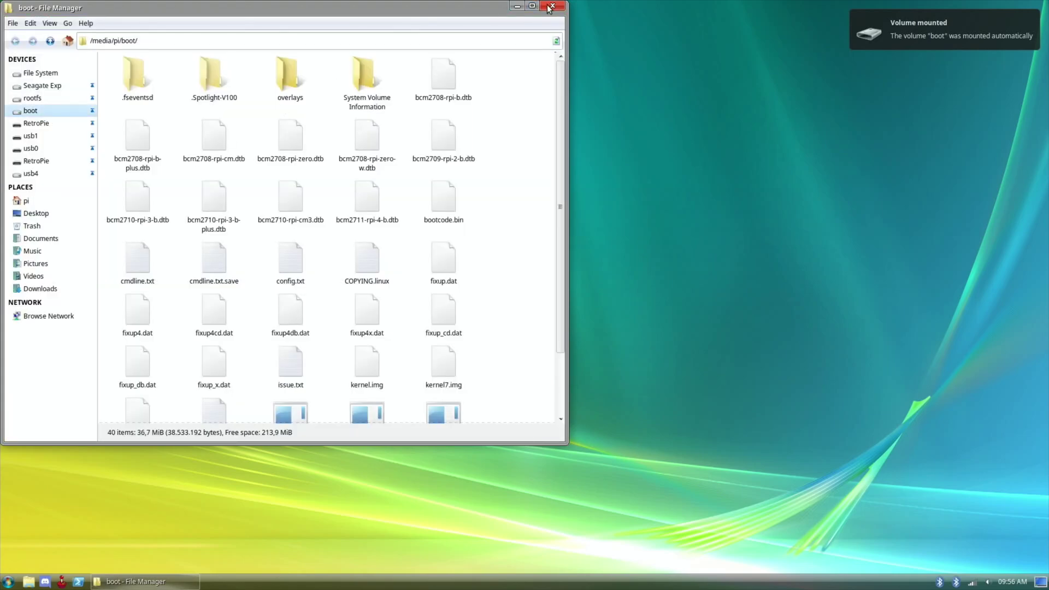
left_click(550, 6)
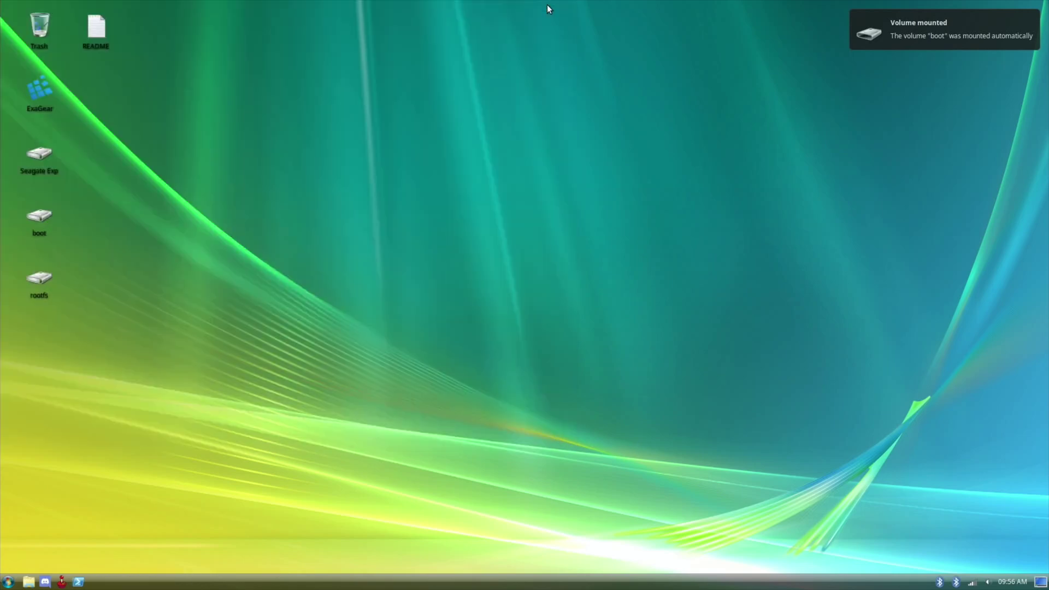
double_click(40, 279)
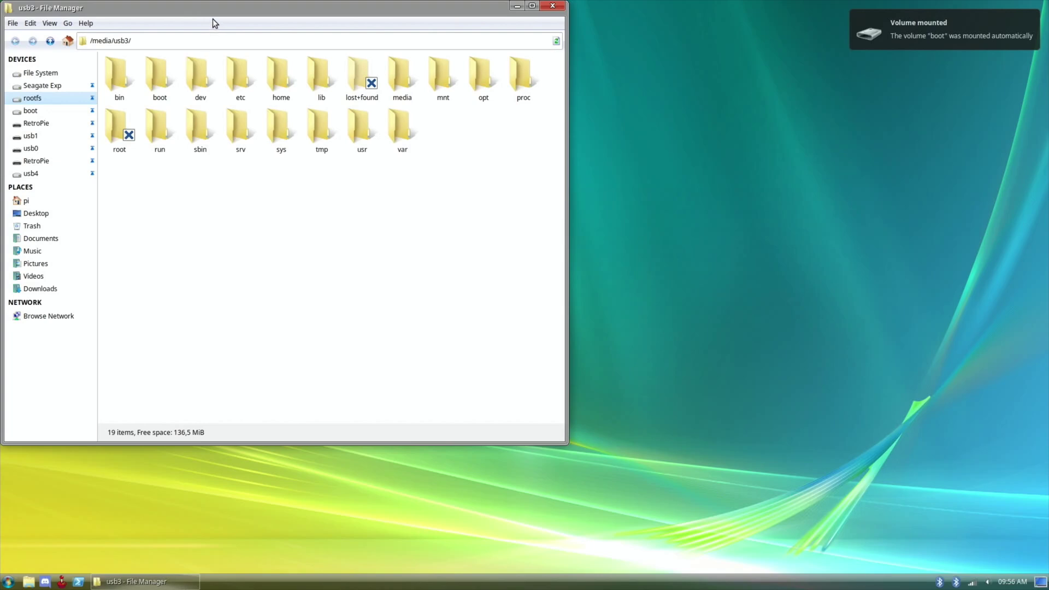
left_click_drag(219, 5, 467, 94)
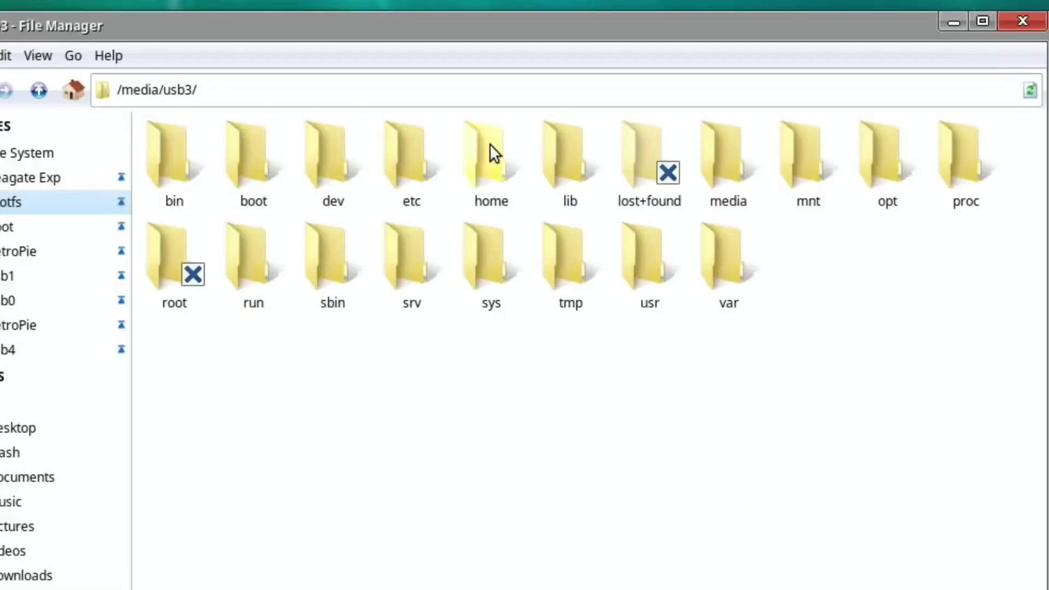
Navigate through home/pi/RetroPie into roms, then back up to the RetroPie folder
left_click(527, 158)
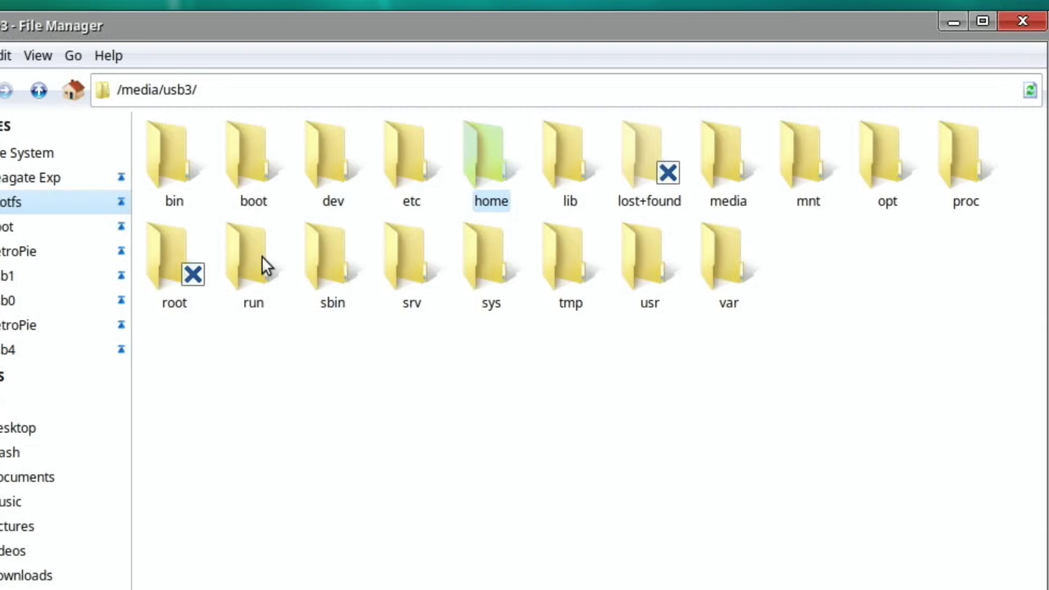
key("Return")
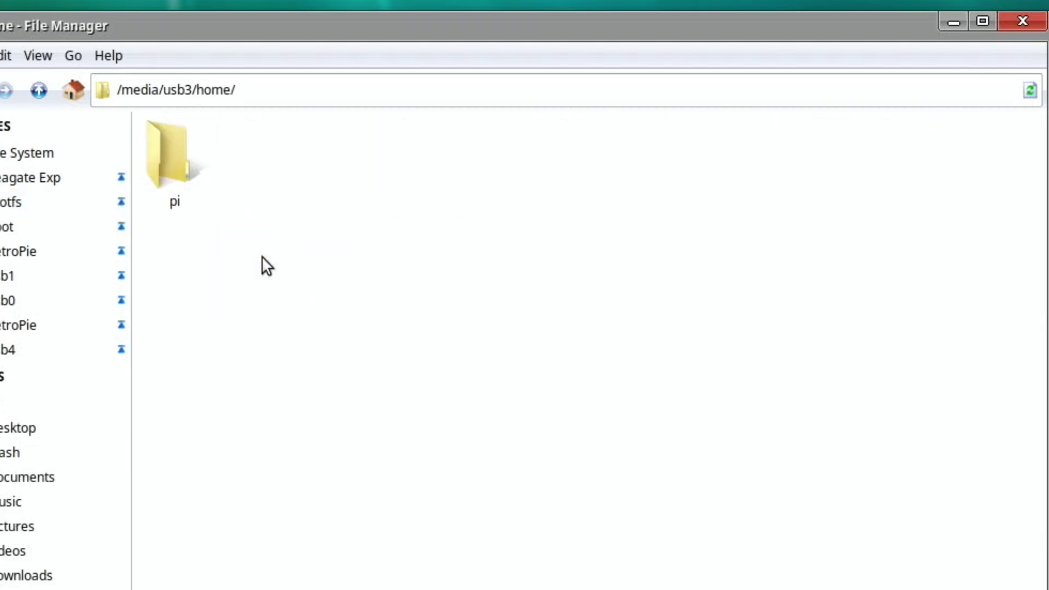
double_click(172, 174)
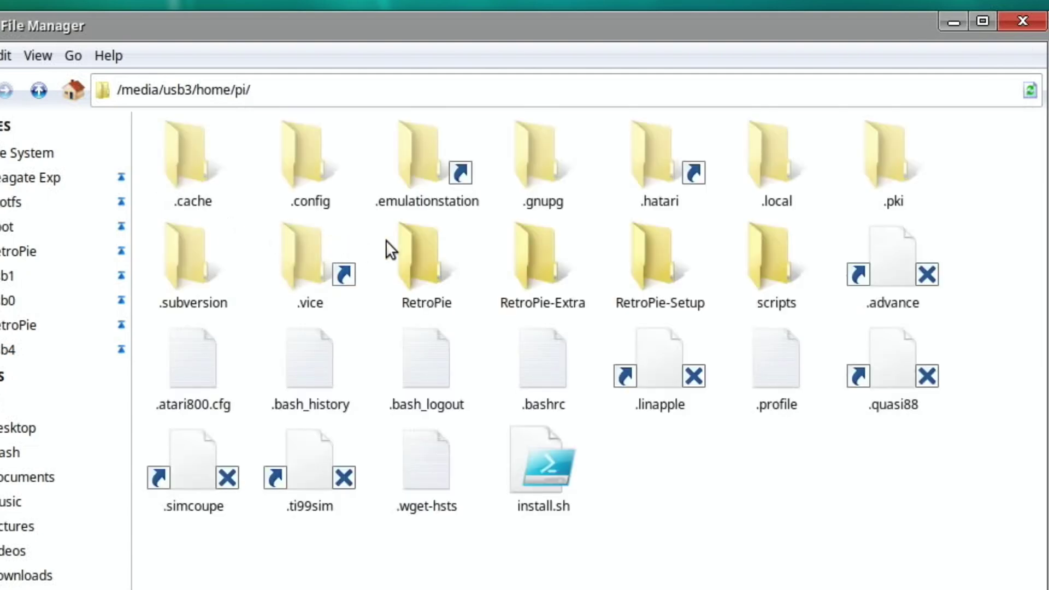
double_click(425, 241)
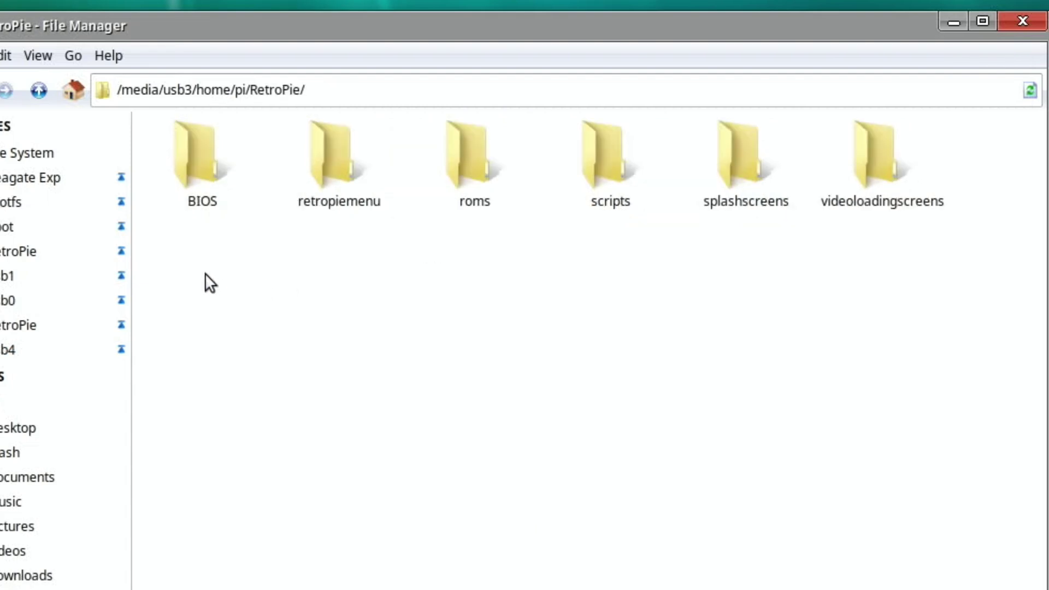
double_click(478, 181)
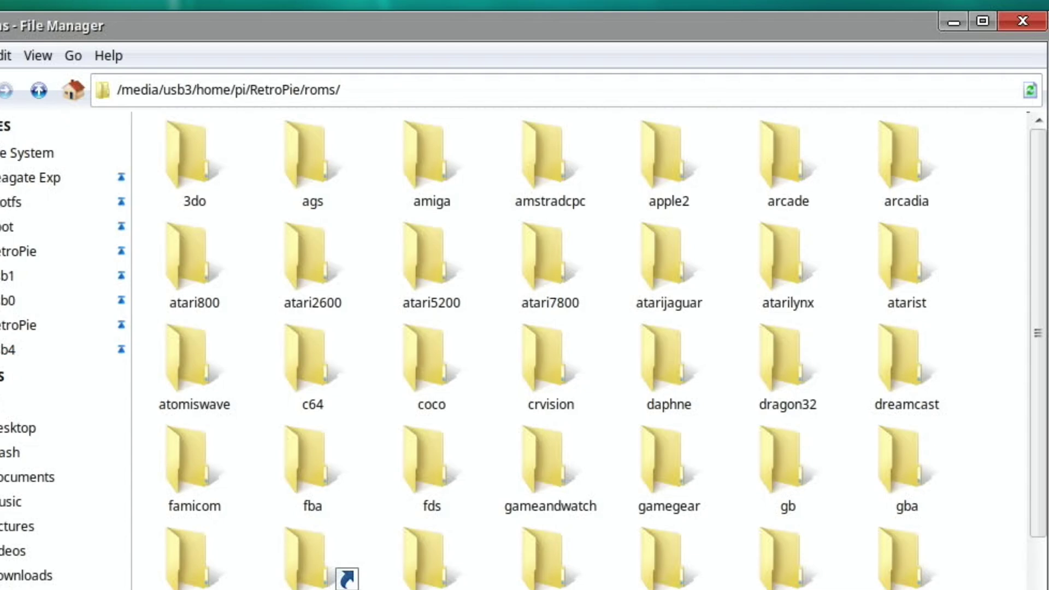
key("alt+Left")
right_click(468, 168)
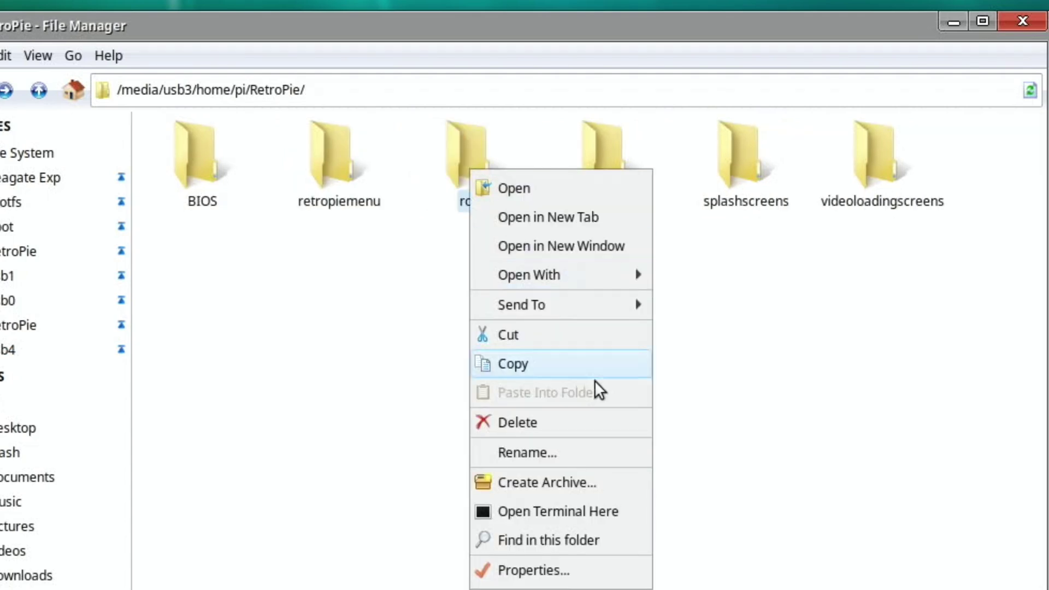
left_click(528, 569)
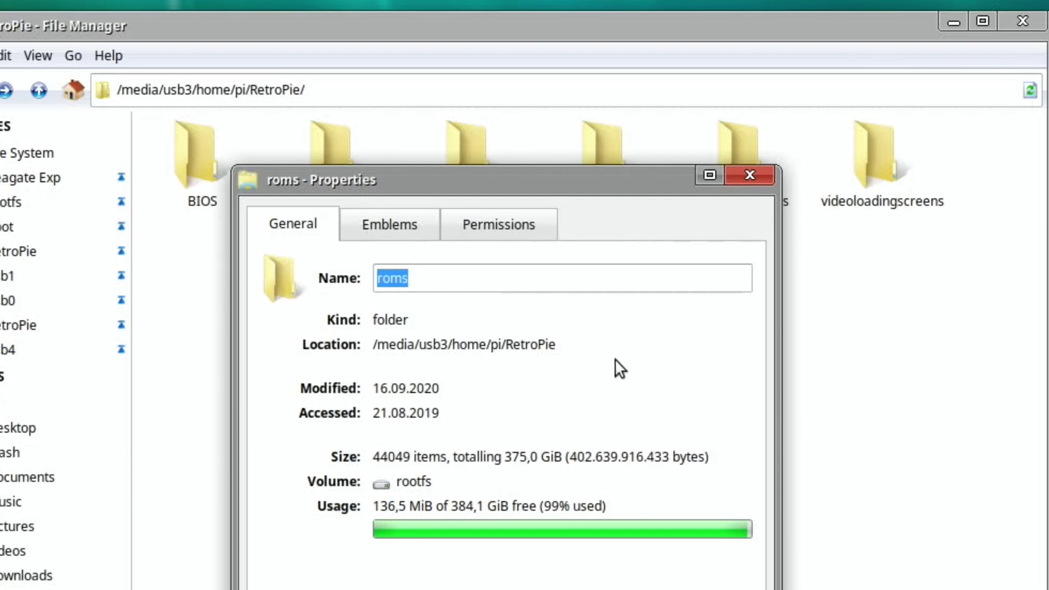
left_click(750, 175)
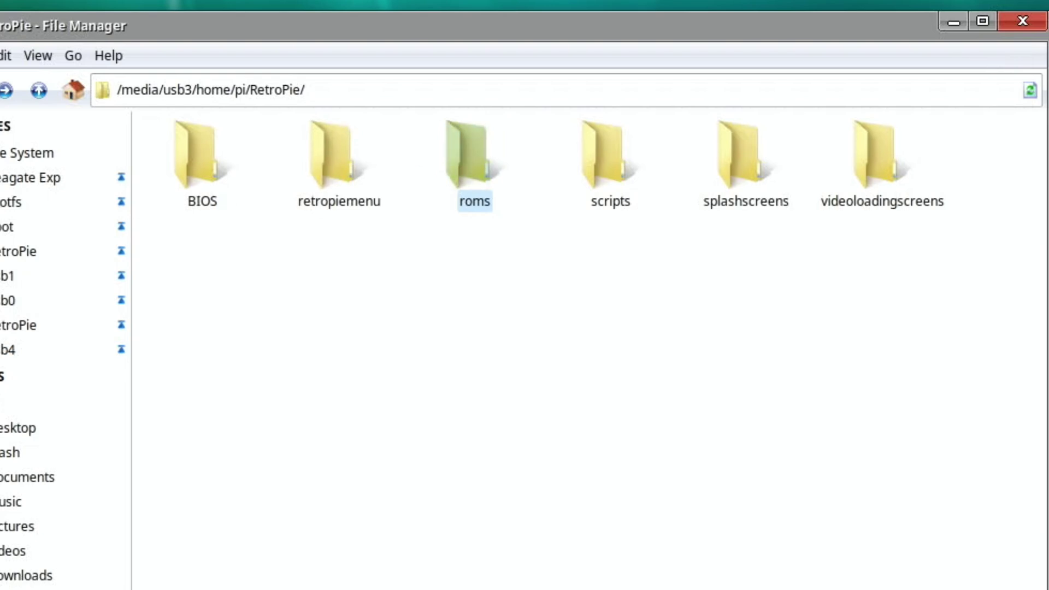
Open the Seagate drive in a second window, inspect retropie-mount's roms folder, then return to retropie-mount
double_click(38, 155)
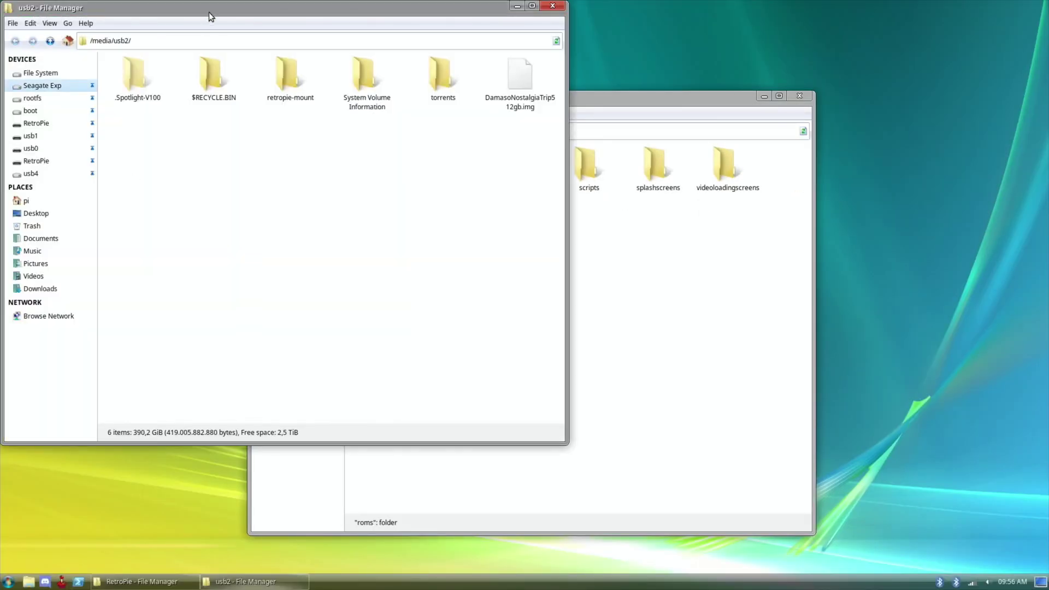
left_click_drag(209, 12, 460, 271)
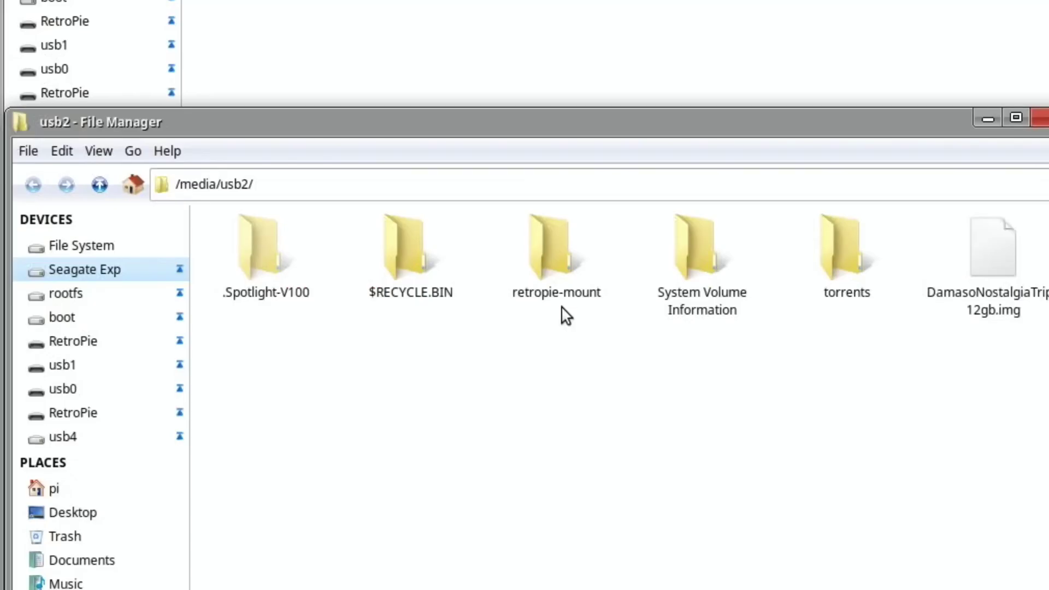
double_click(543, 258)
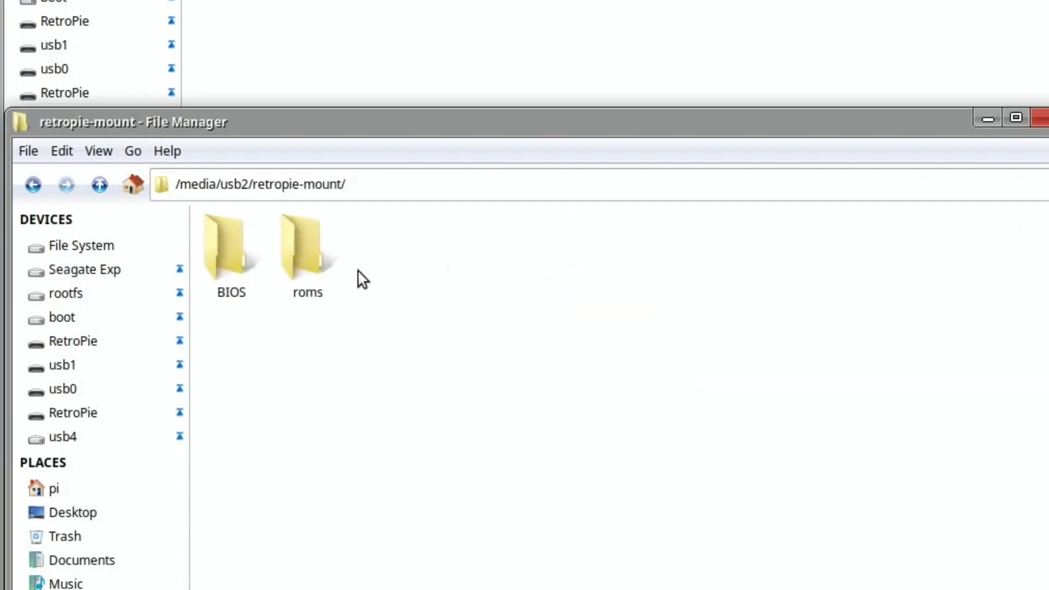
double_click(316, 260)
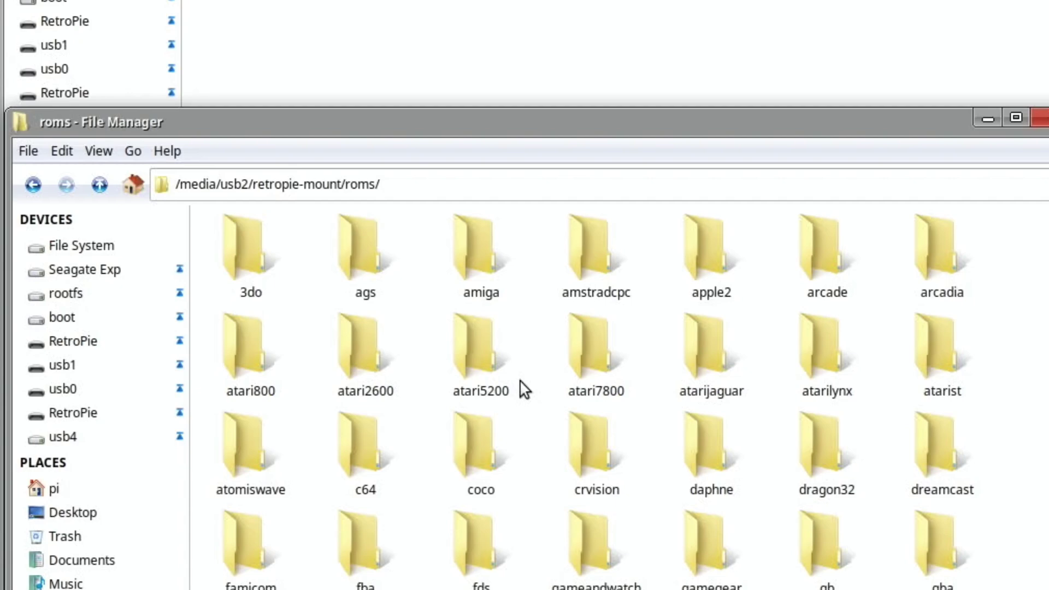
scroll(519, 381, "down", 10)
scroll(520, 380, "up", 5)
scroll(520, 383, "up", 5)
scroll(520, 382, "down", 10)
scroll(519, 383, "up", 10)
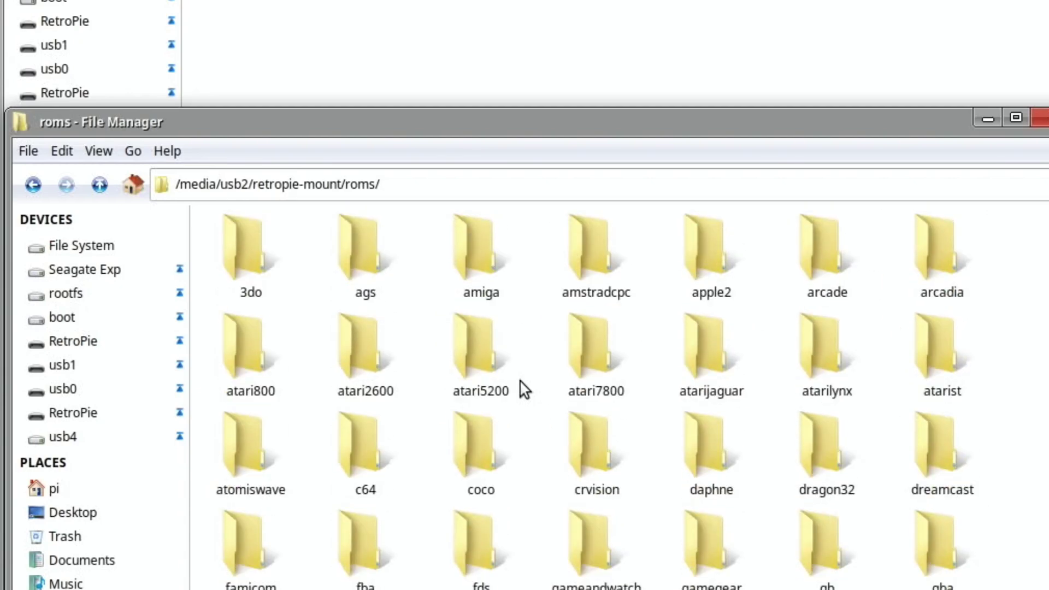
left_click(30, 185)
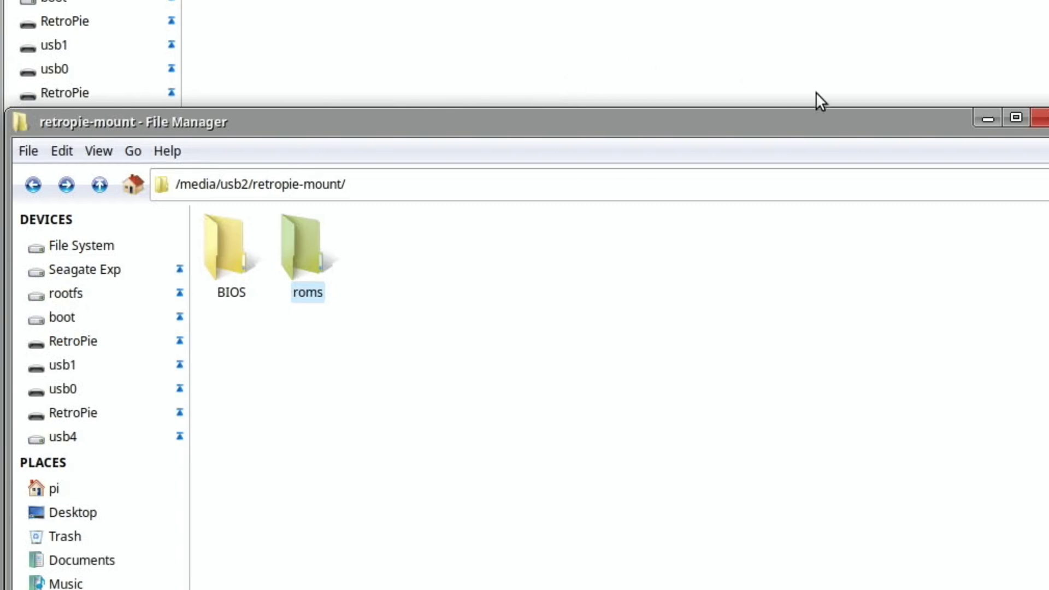
Close the File Manager windows to clear the desktop
left_click(1043, 122)
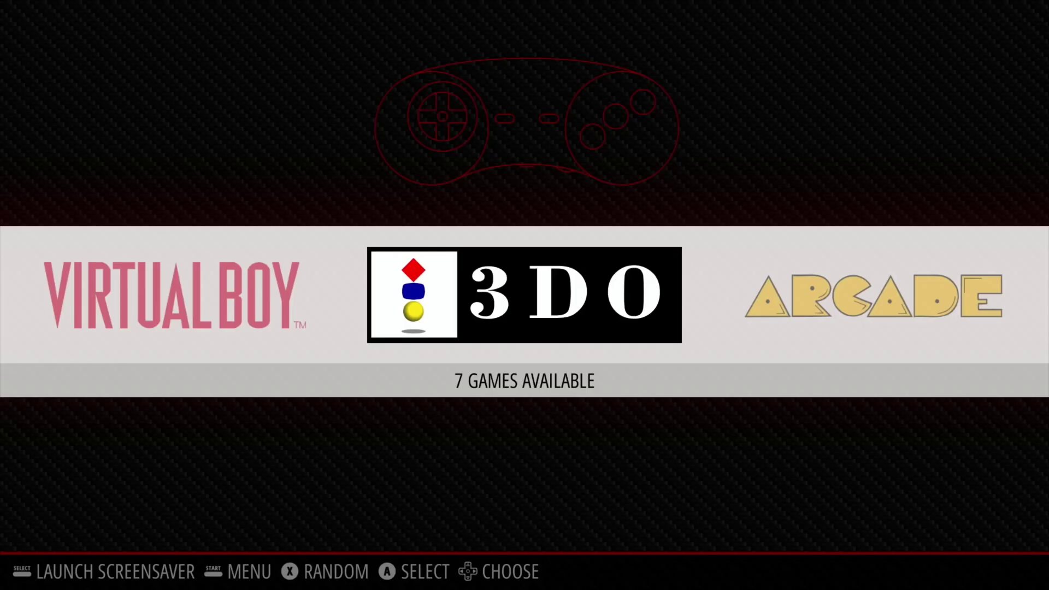
Step the system carousel from Arcade past Dreamcast, NES and PSP to PlayStation (271 games)
key("Right")
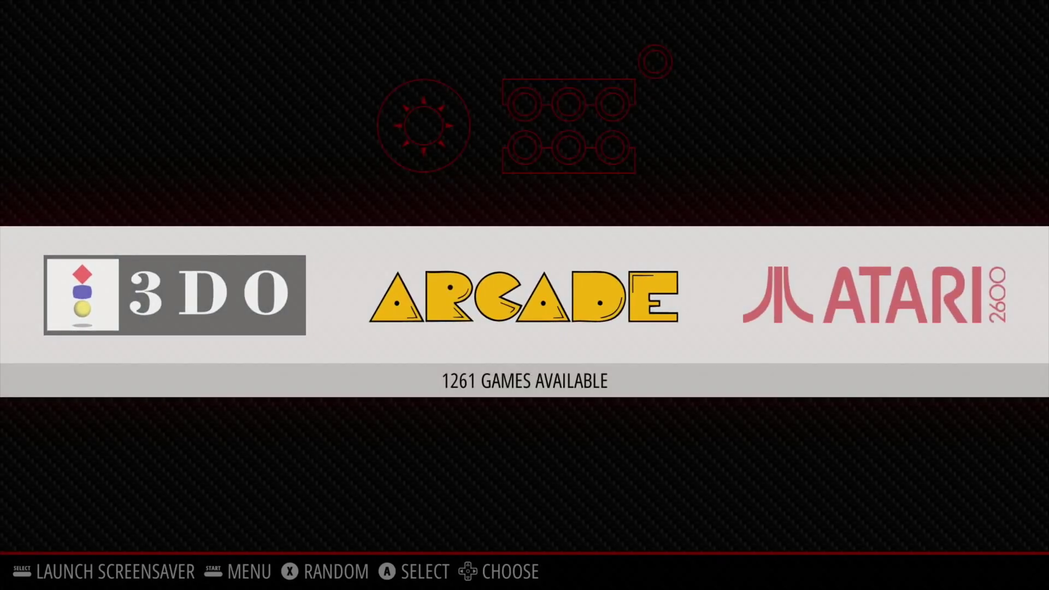
key("Right")
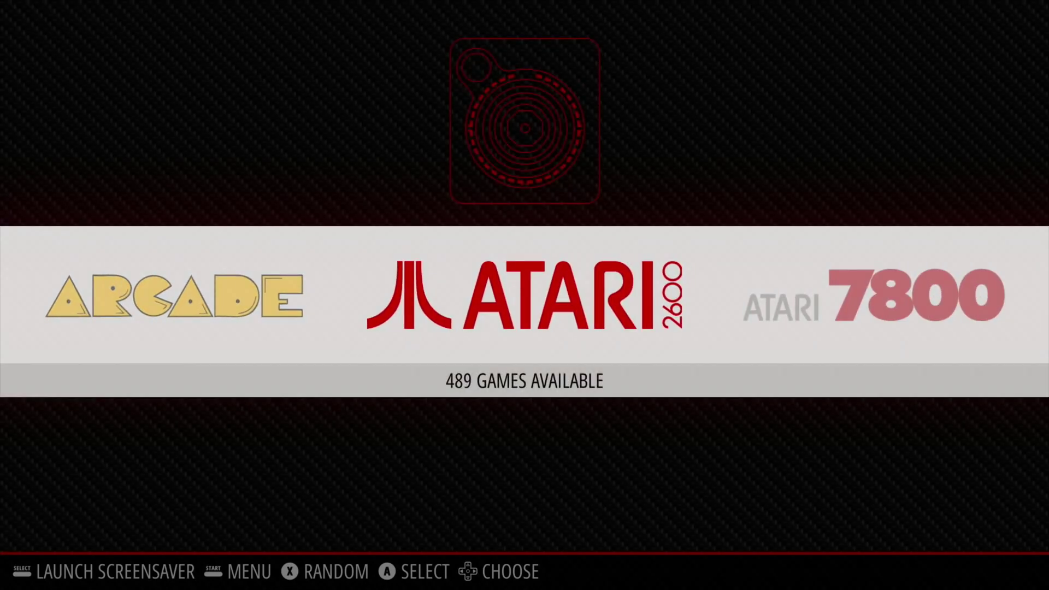
key("Right")
key("Right")
key("Right")
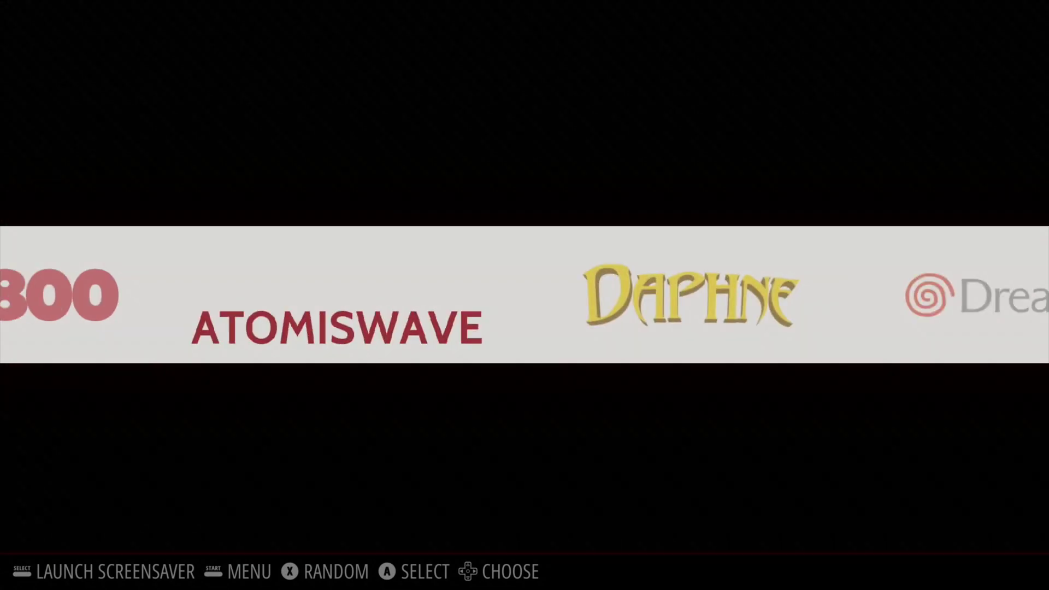
key("Right")
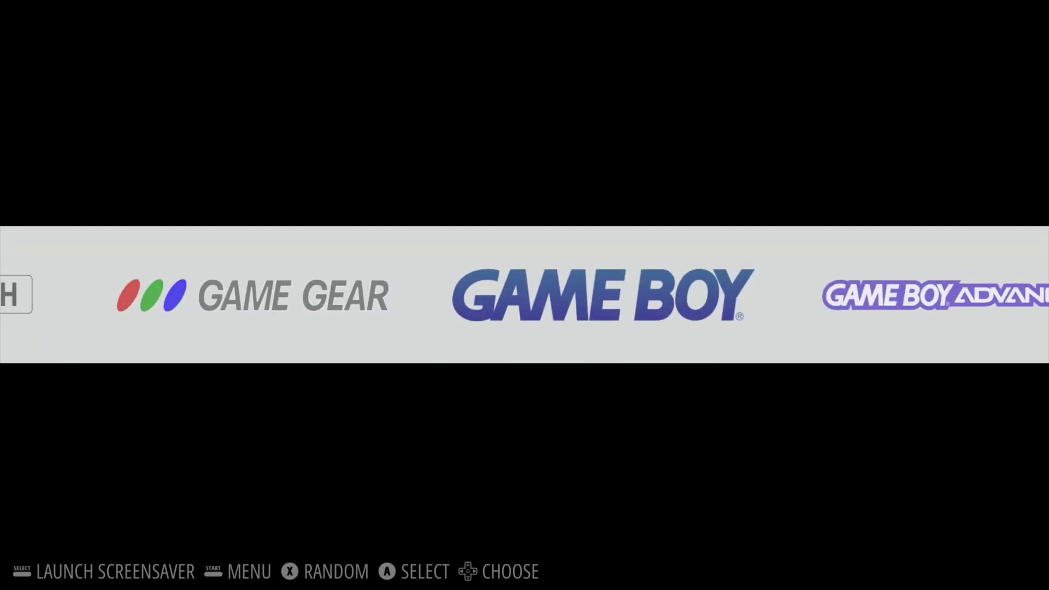
key("Right")
key("Right")
key("Right")
key("Right")
key("Right")
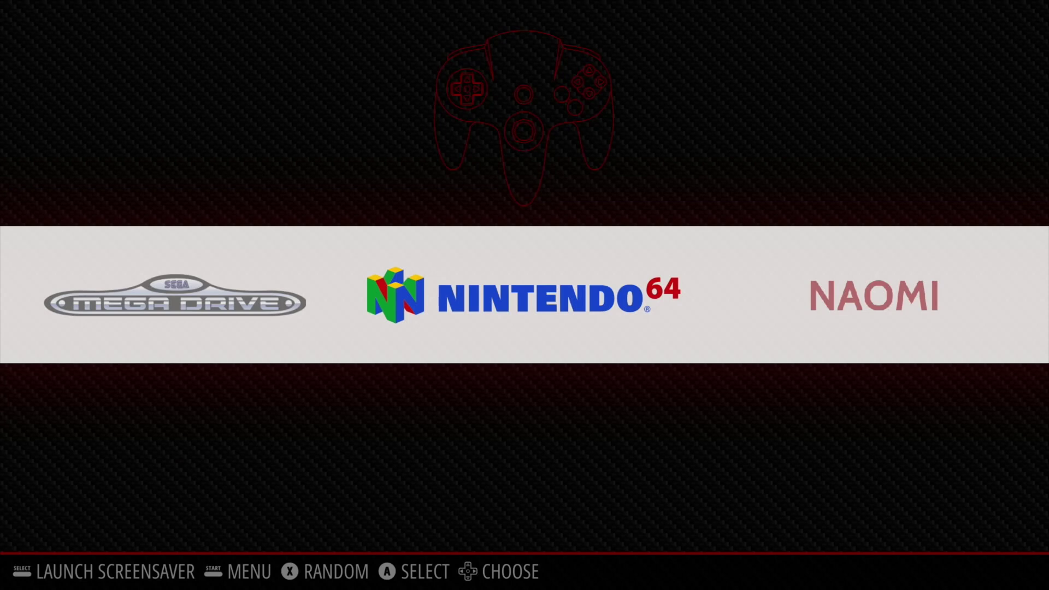
key("Right")
key("Right")
key("Right")
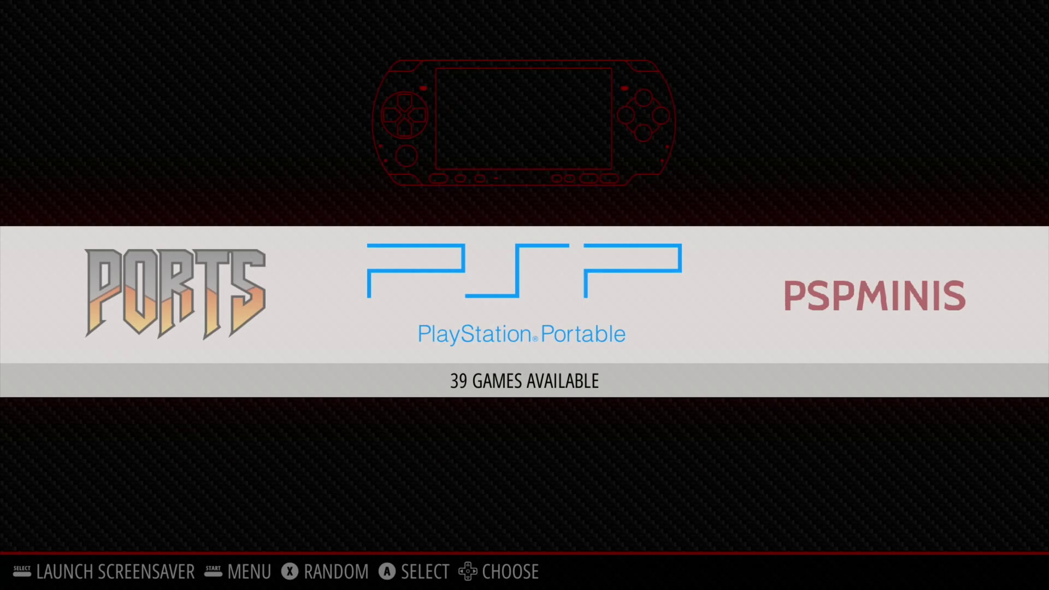
key("Right")
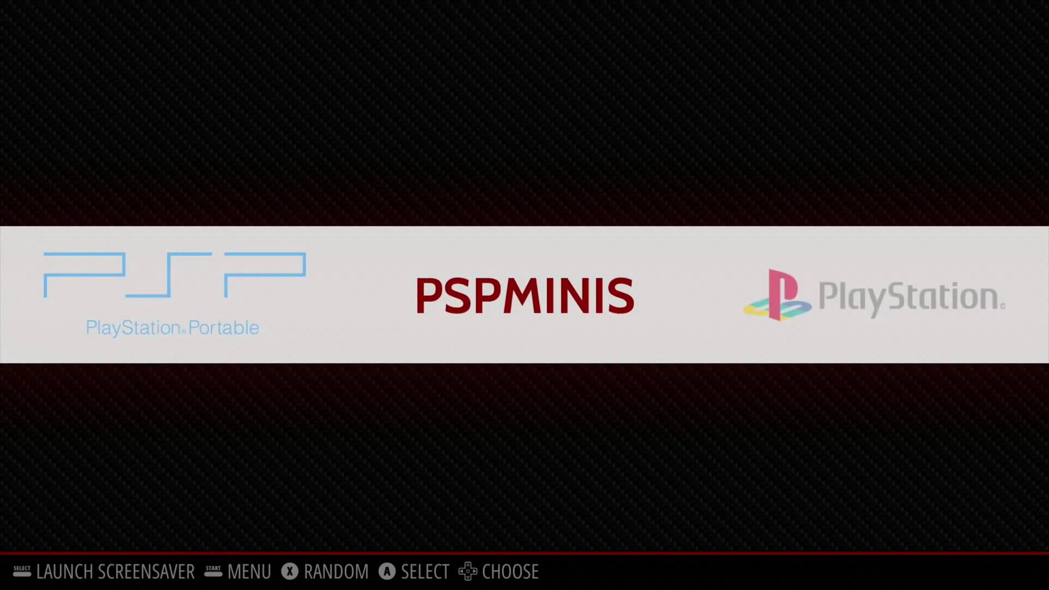
key("Right")
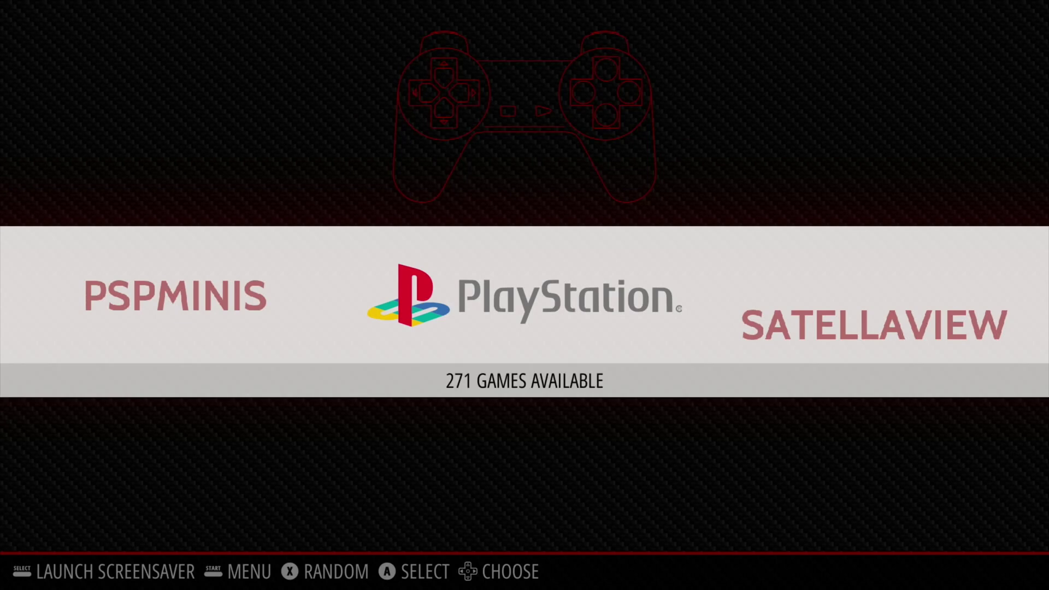
Open the PlayStation game list and move down to BLOODY BRIDE
key("Return")
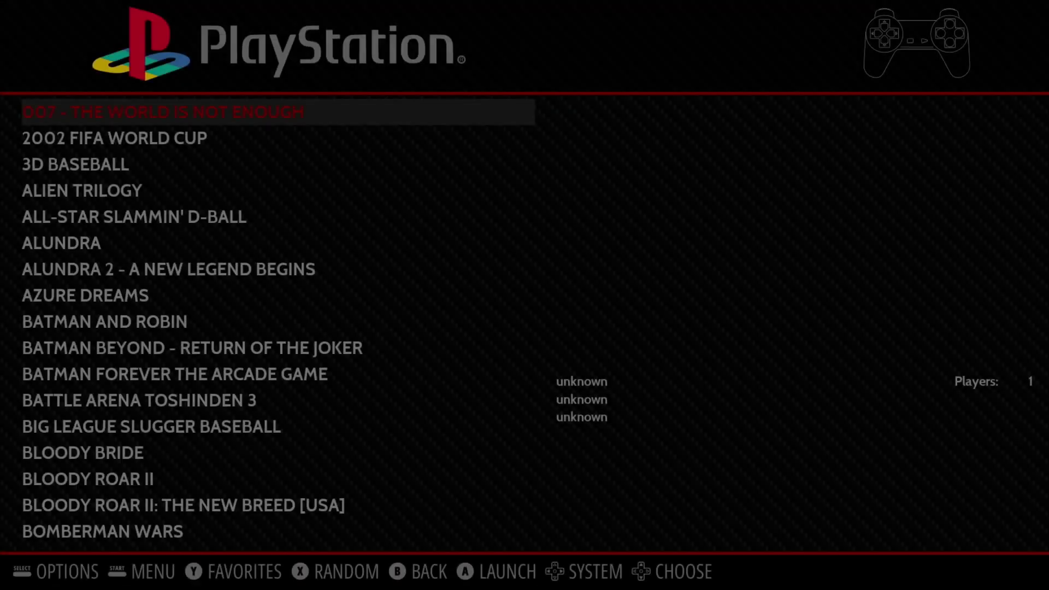
key("Down")
key("Down")
key("Down")
key("Down")
key("Down")
key("Down")
key("Down")
key("Down")
key("Down")
key("Down")
key("Down")
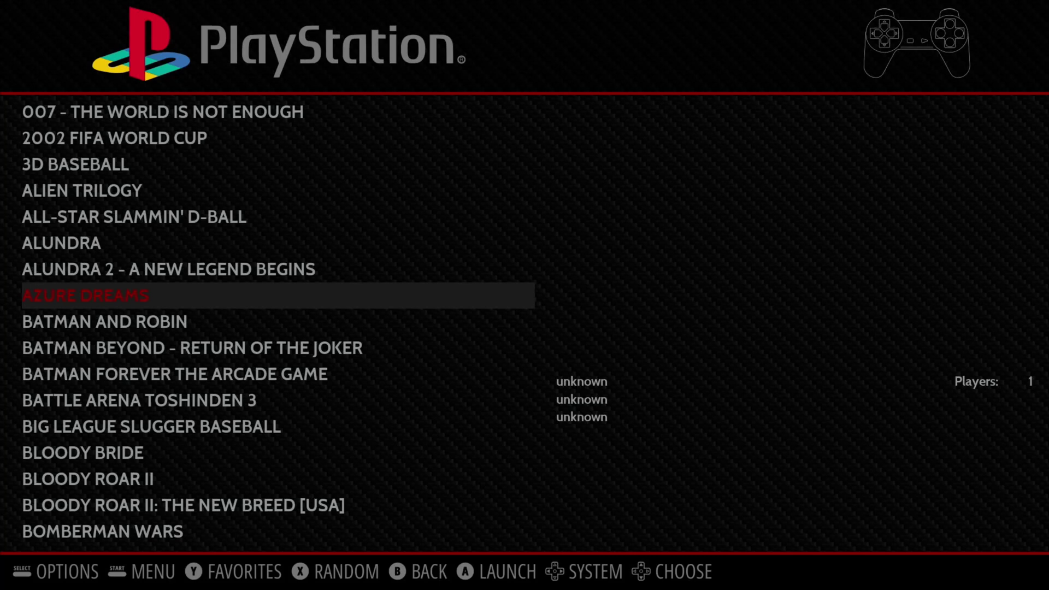
key("Down")
key("Down")
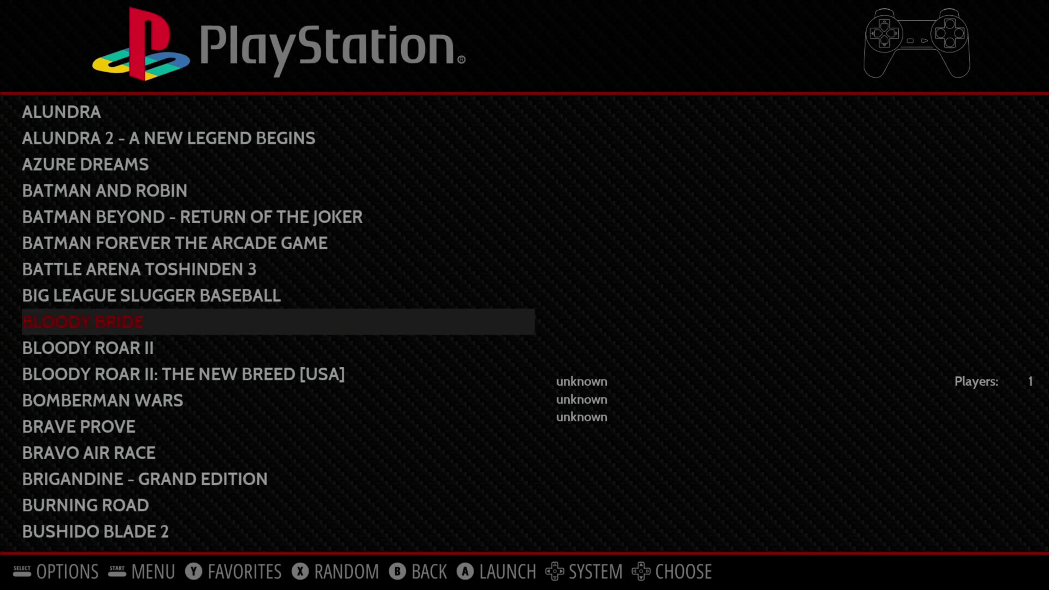
Switch to the Sega 32X list and browse game details down to VIRTUA RACING DELUXE
key("Down")
key("Down")
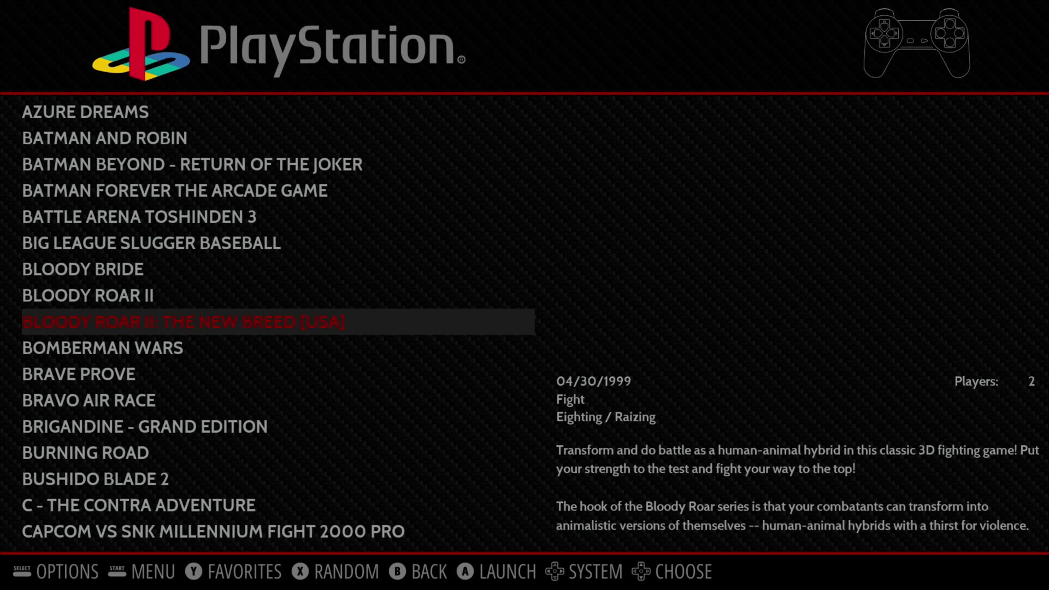
key("Right")
key("Down")
key("Down")
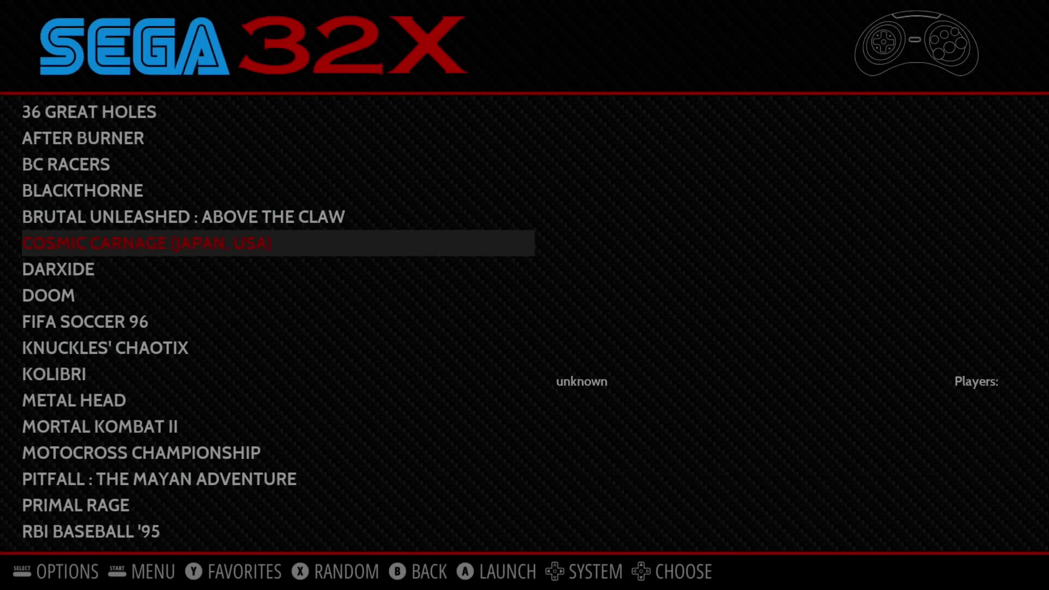
key("Down")
key("Down")
key("Down")
key("Down")
key("Down")
key("Down")
key("Down")
key("Down")
key("Down")
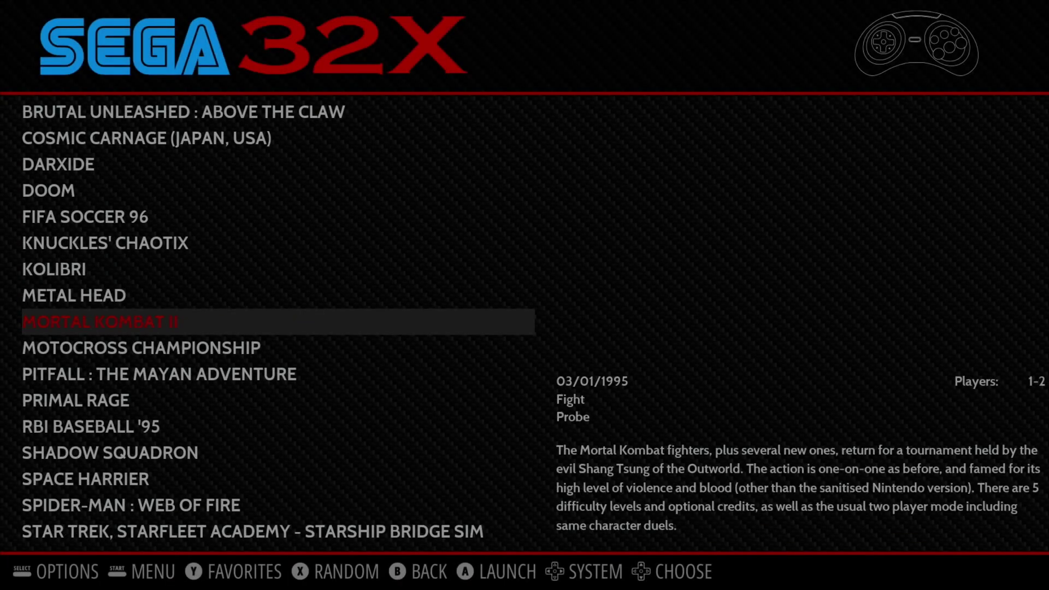
key("Down")
key("Down")
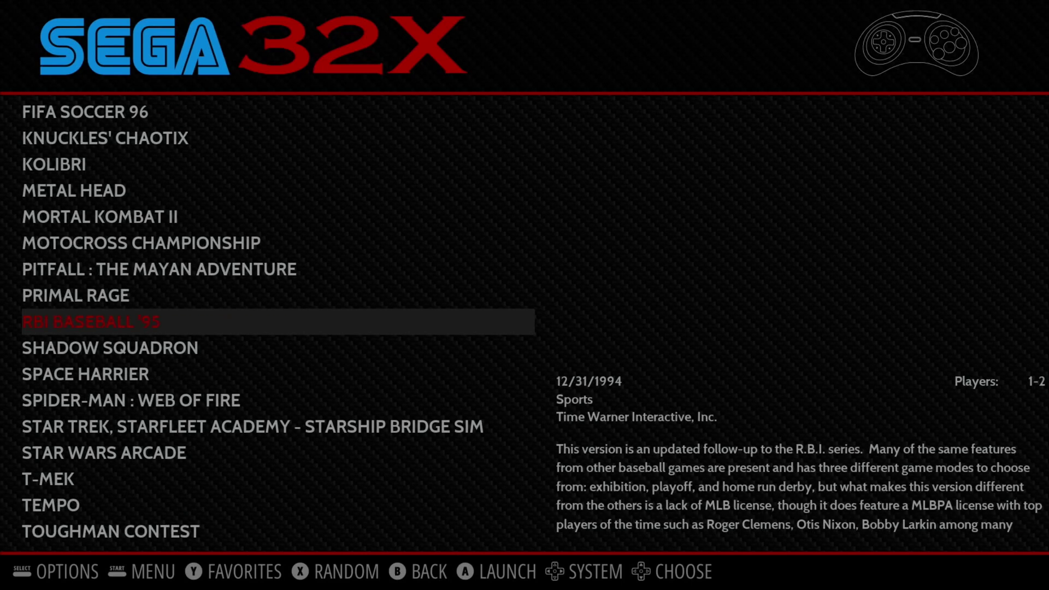
key("Down")
key("Down")
key("Down")
key("Down")
key("Down")
key("Down")
key("Down")
key("Down")
key("Down")
key("Down")
key("Down")
key("Down")
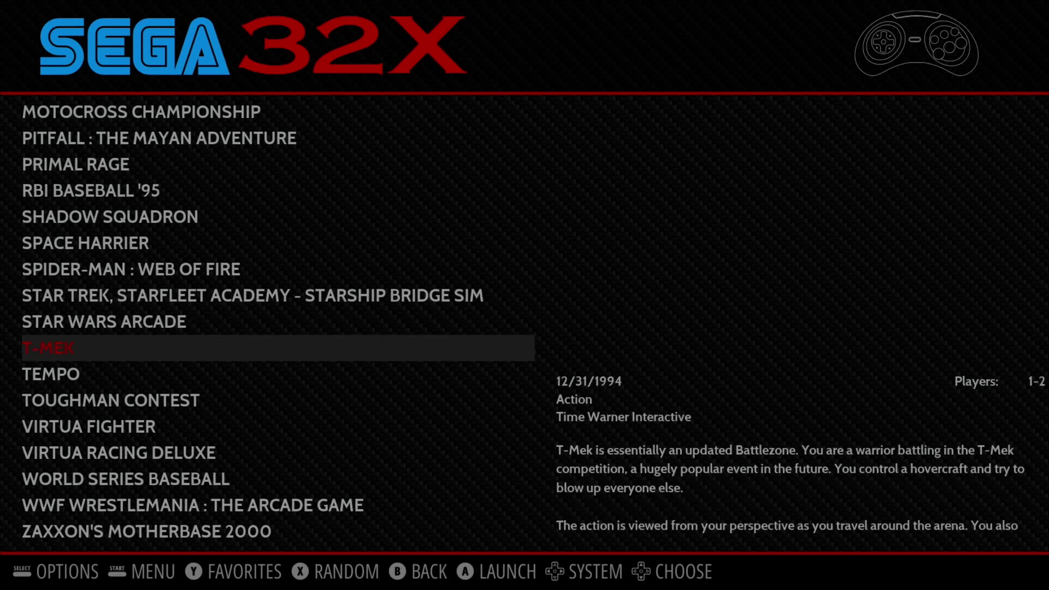
key("Down")
key("Down")
key("Down")
key("Down")
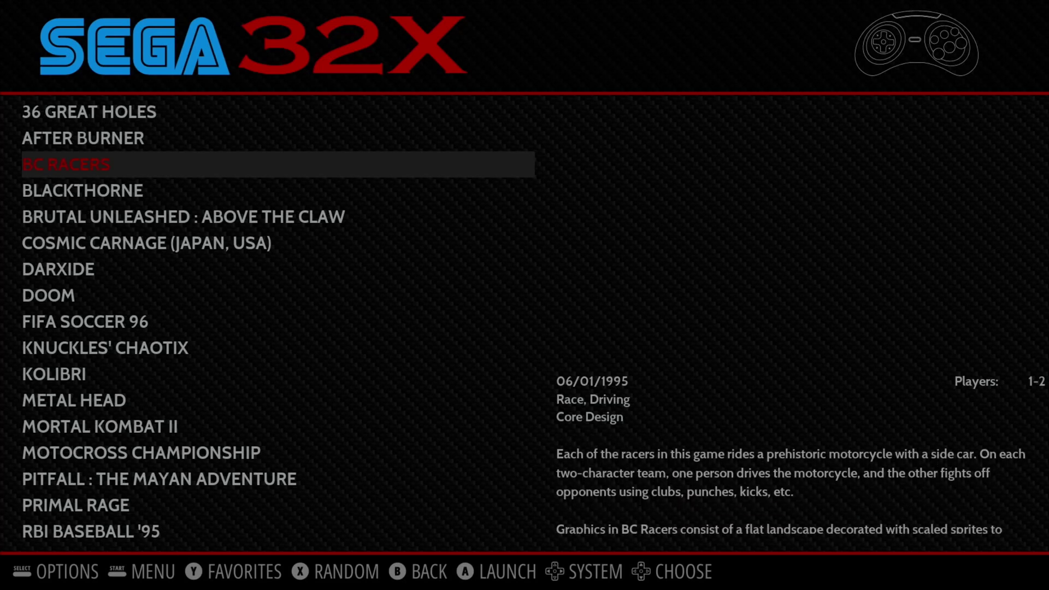
key("Down")
key("Down")
key("Down")
key("Down")
key("Down")
key("Down")
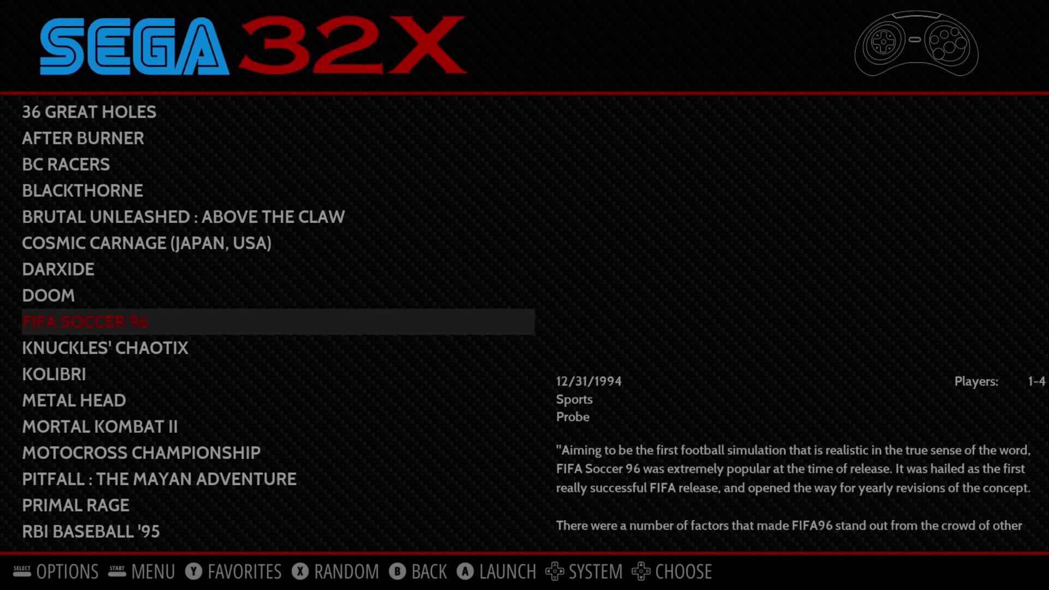
key("Down")
key("Down")
key("Down")
key("Down")
key("Down")
key("Down")
key("Down")
key("Down")
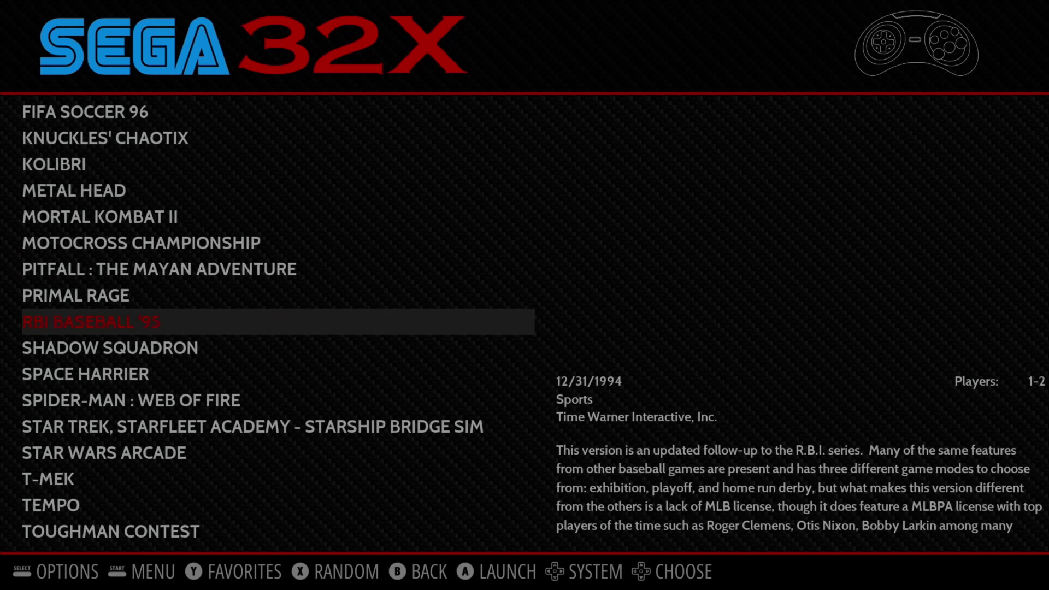
key("Down")
key("Down")
key("Down")
key("Down")
key("Down")
key("Down")
key("Down")
key("Down")
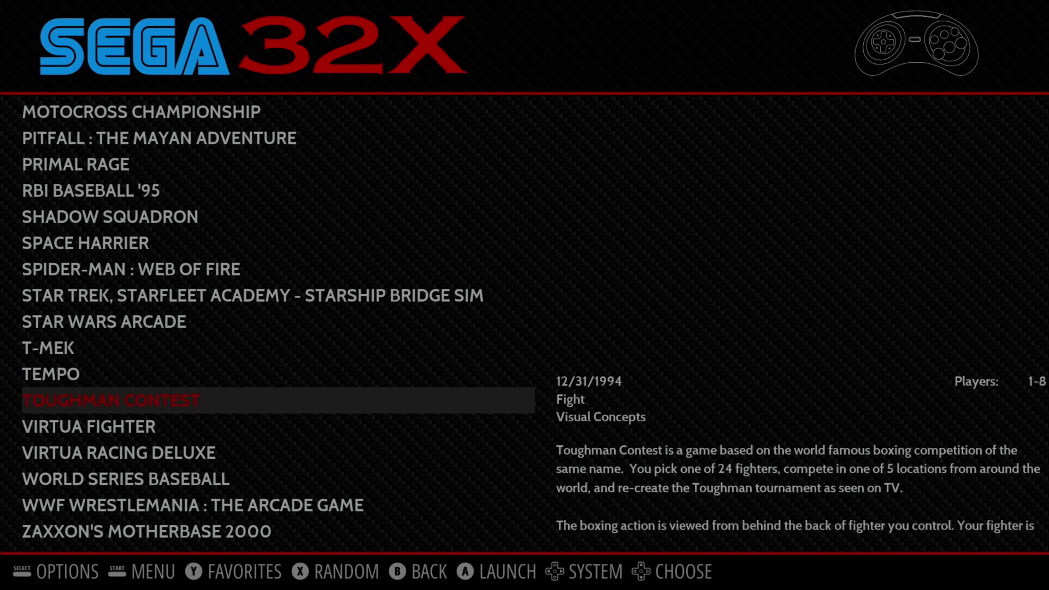
key("Down")
key("Down")
key("Down")
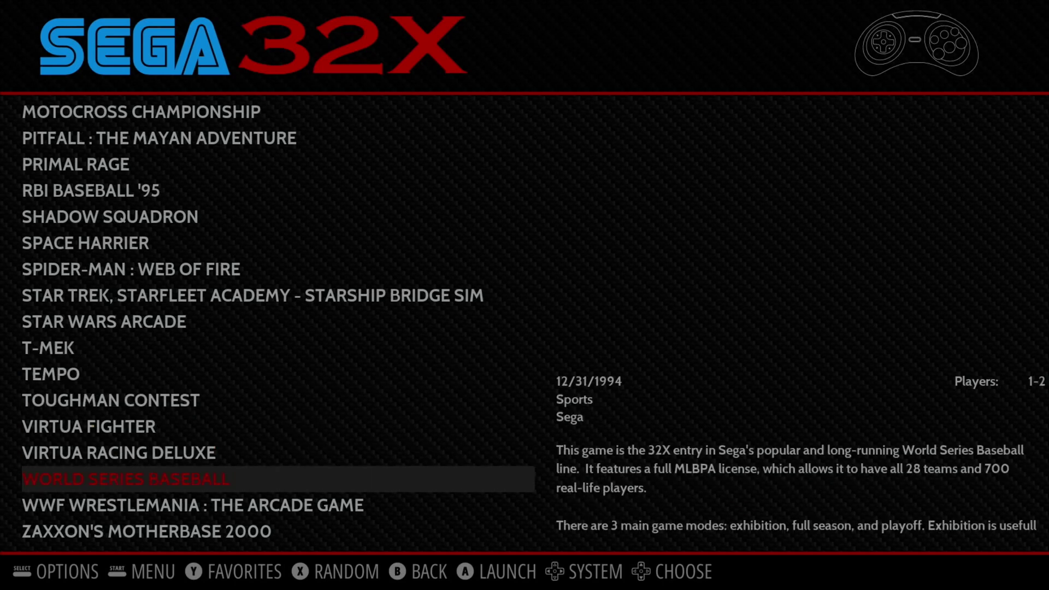